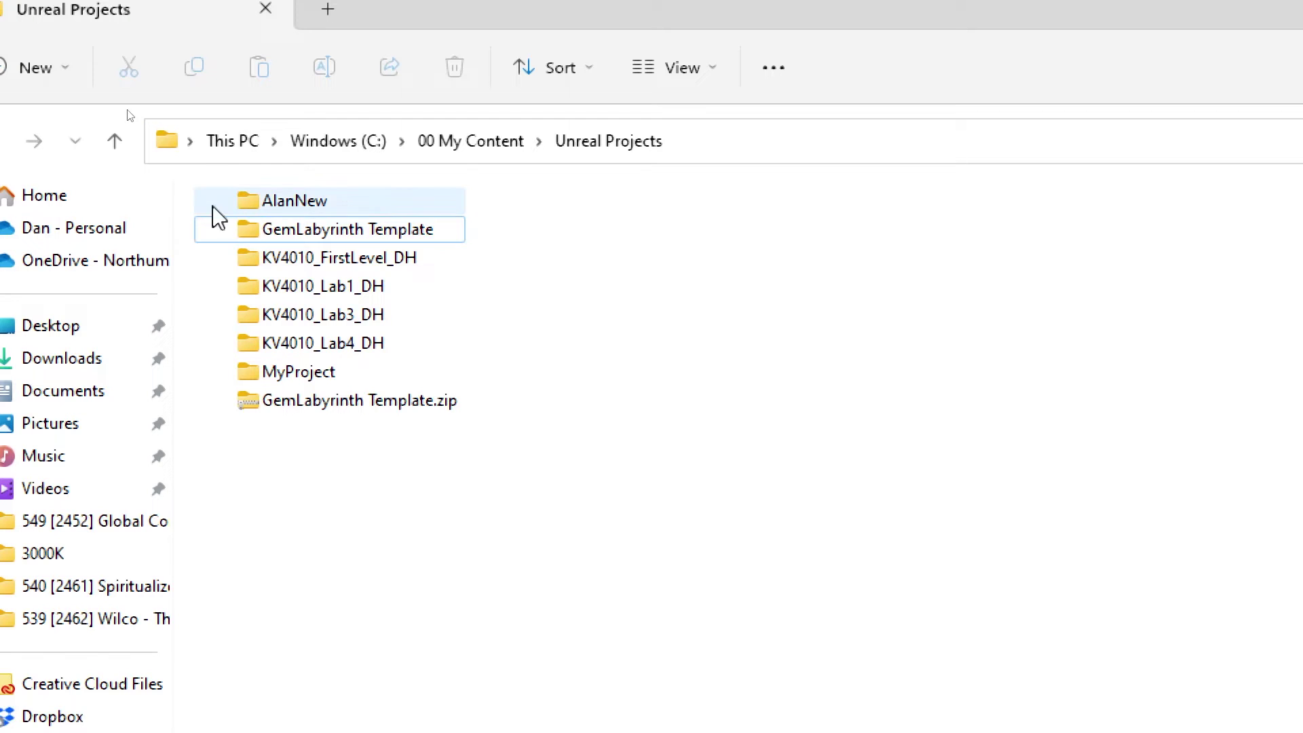
Duplicate the GemLabyrinth Template folder inside the Unreal Projects folder
{"action": "left_click", "coordinate": [410, 238]}
{"action": "left_click", "coordinate": [421, 244]}
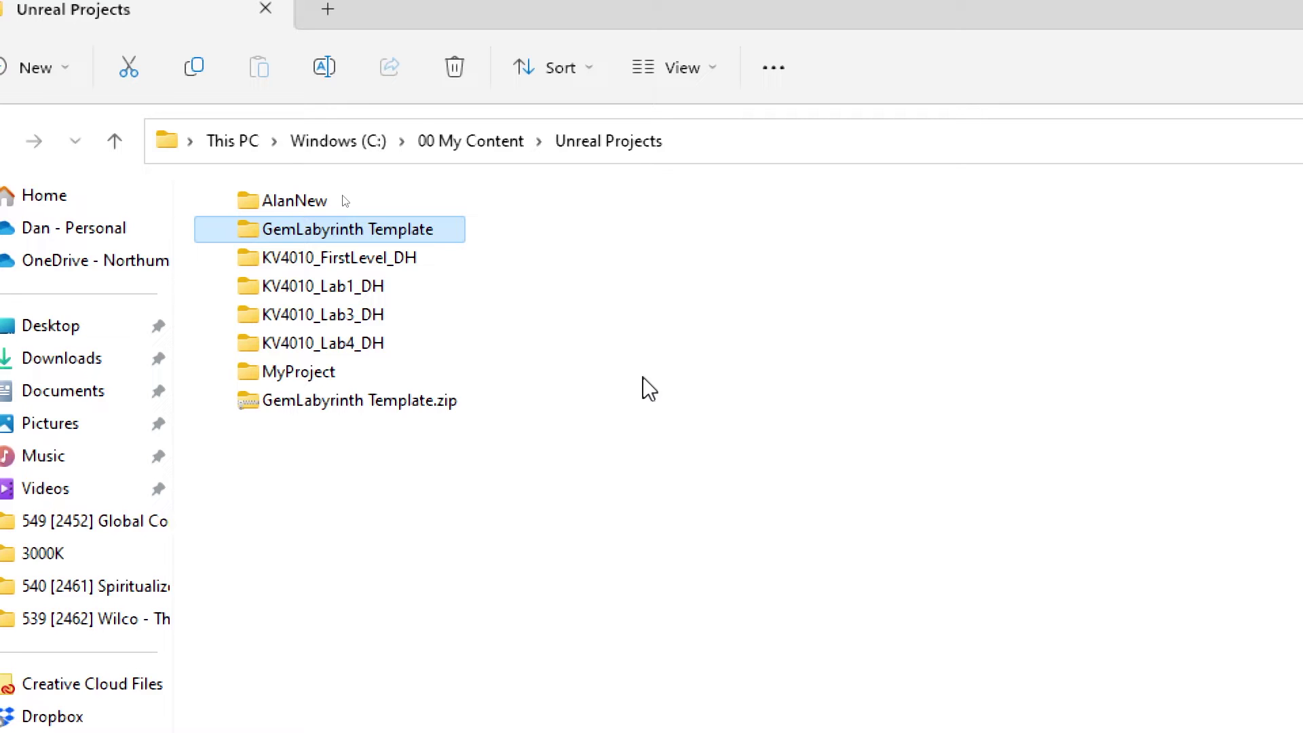
{"action": "key", "text": "ctrl+c"}
{"action": "key", "text": "ctrl+v"}
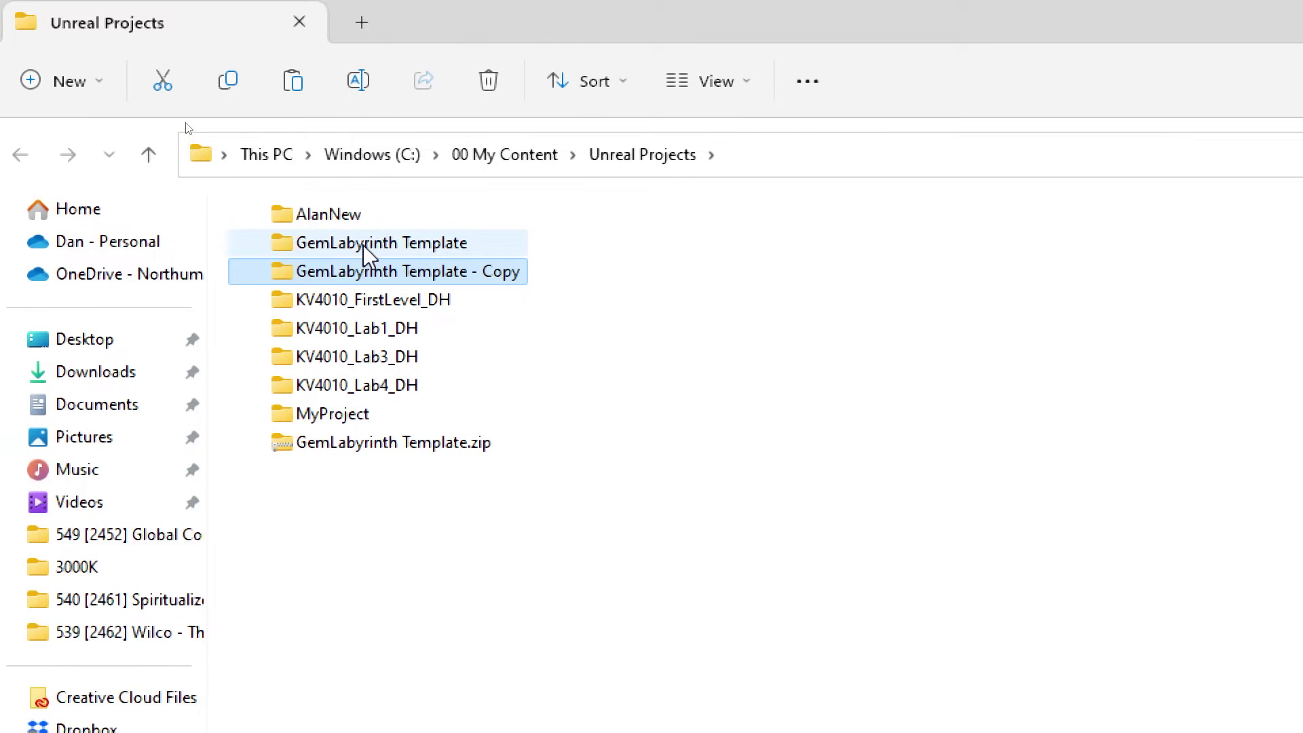
Rename the original GemLabyrinth Template folder to "GemLabyrinth Template -Backup"
{"action": "left_click", "coordinate": [438, 248]}
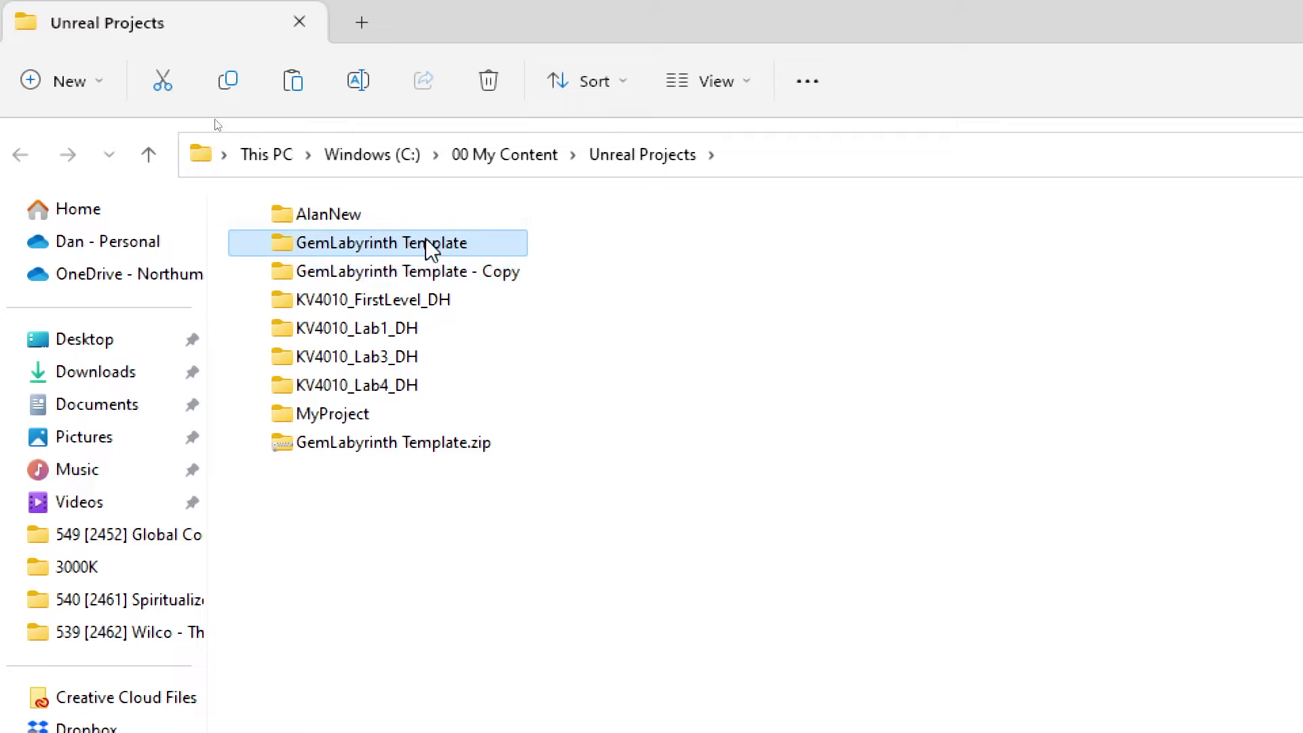
{"action": "left_click", "coordinate": [394, 250]}
{"action": "left_click", "coordinate": [488, 241]}
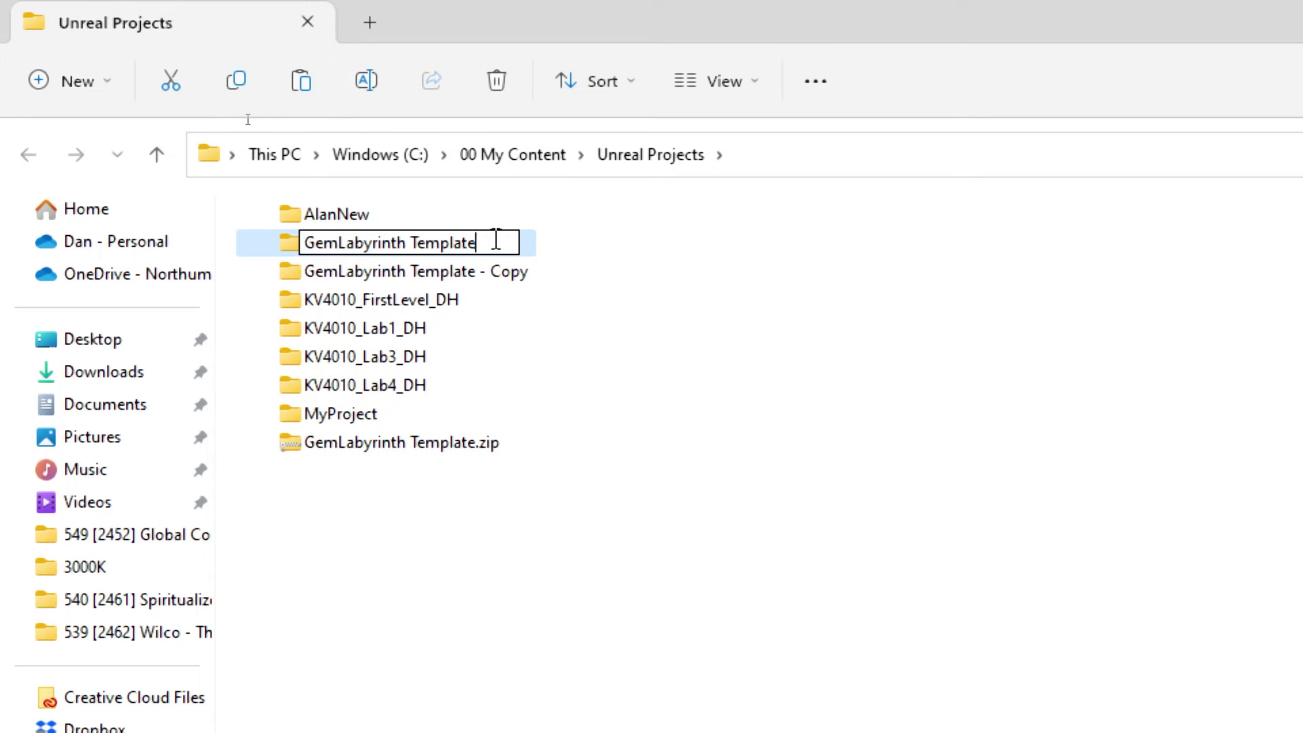
{"action": "type", "text": "-Backup"}
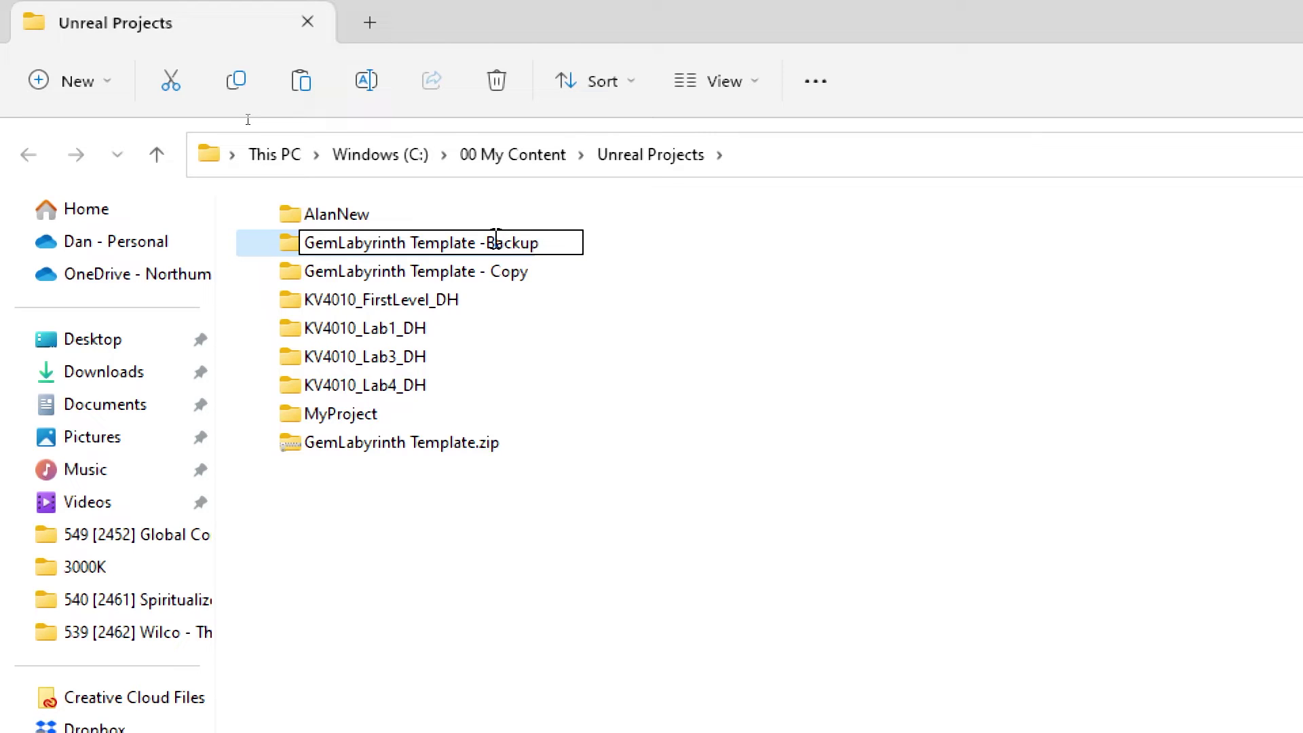
{"action": "key", "text": "Return"}
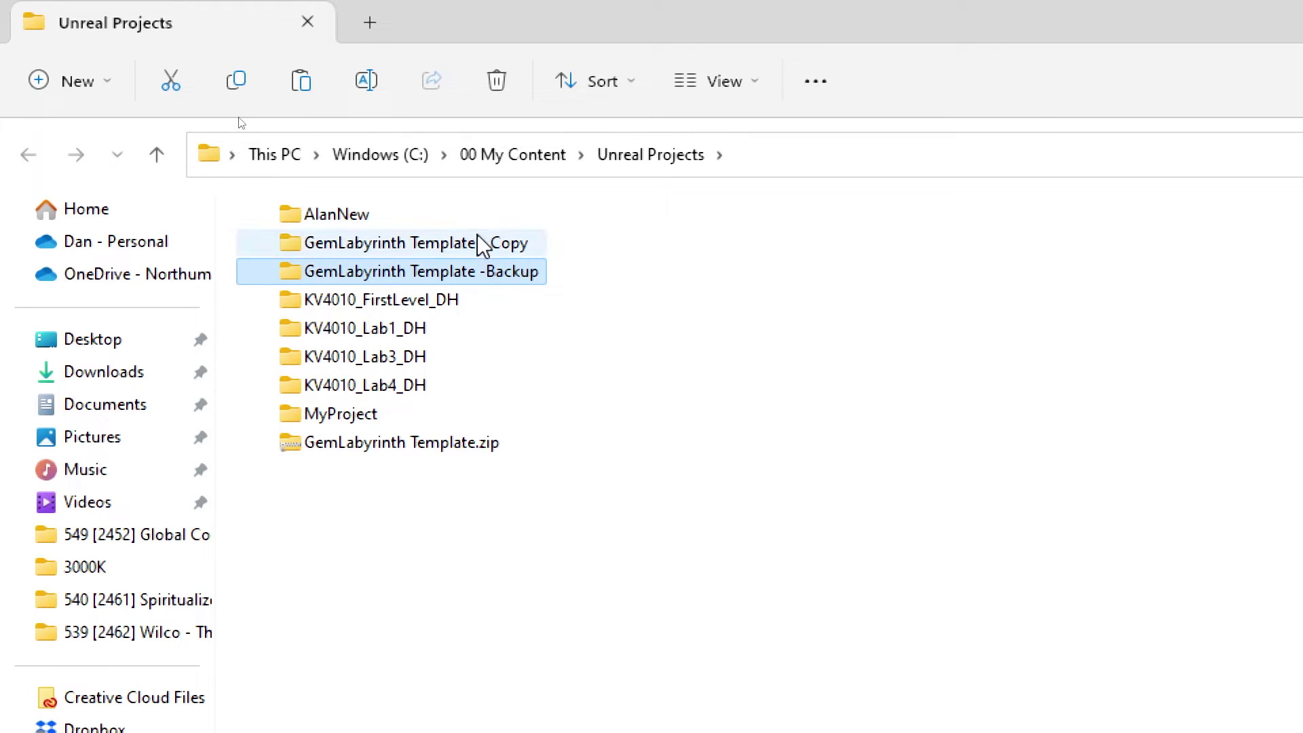
Open the "GemLabyrinth Template - Copy" folder in a separate window and launch its GemLabyrinth project in Unreal Editor
{"action": "left_click", "coordinate": [481, 244]}
{"action": "double_click", "coordinate": [482, 244], "text": "ctrl"}
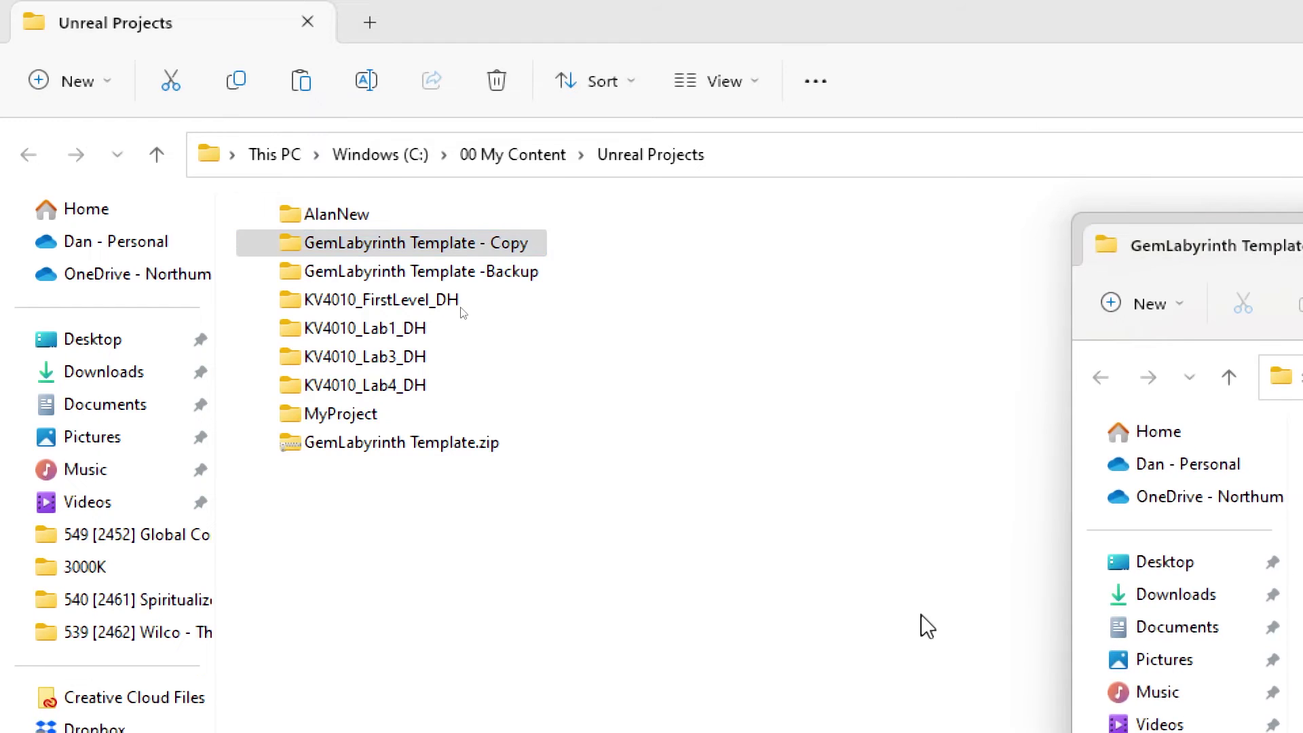
{"action": "double_click", "coordinate": [845, 54]}
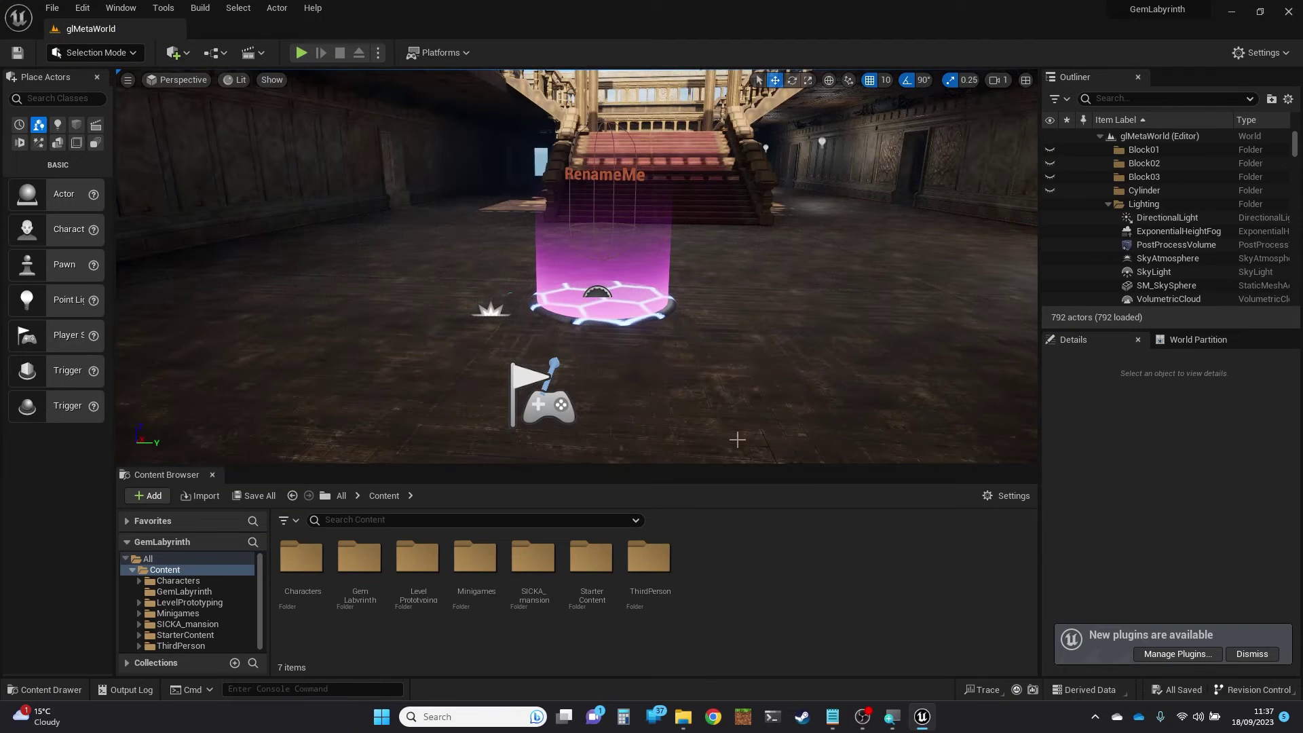
Play-test glMetaWorld, walking the character through the RenameMe portal, around the grass level and back to the mansion hall
{"action": "right_click_drag", "start_coordinate": [730, 429], "coordinate": [521, 360]}
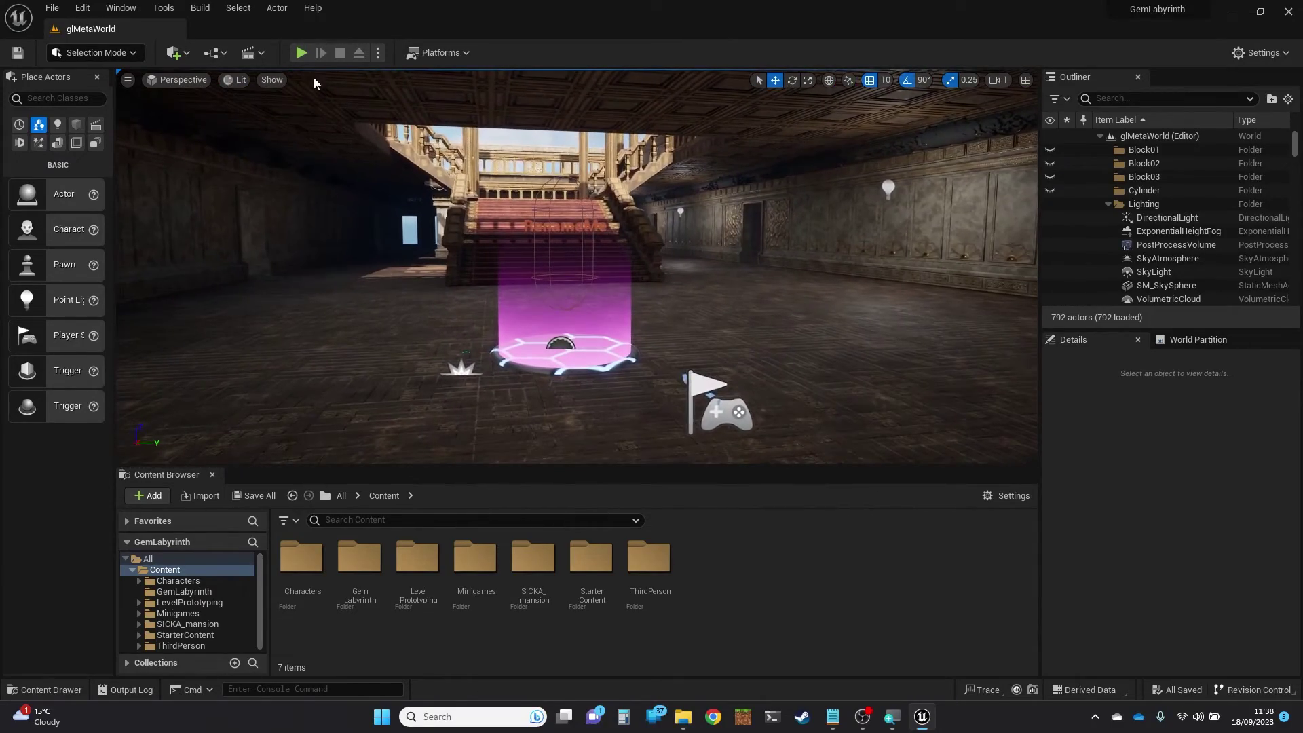
{"action": "left_click", "coordinate": [302, 53]}
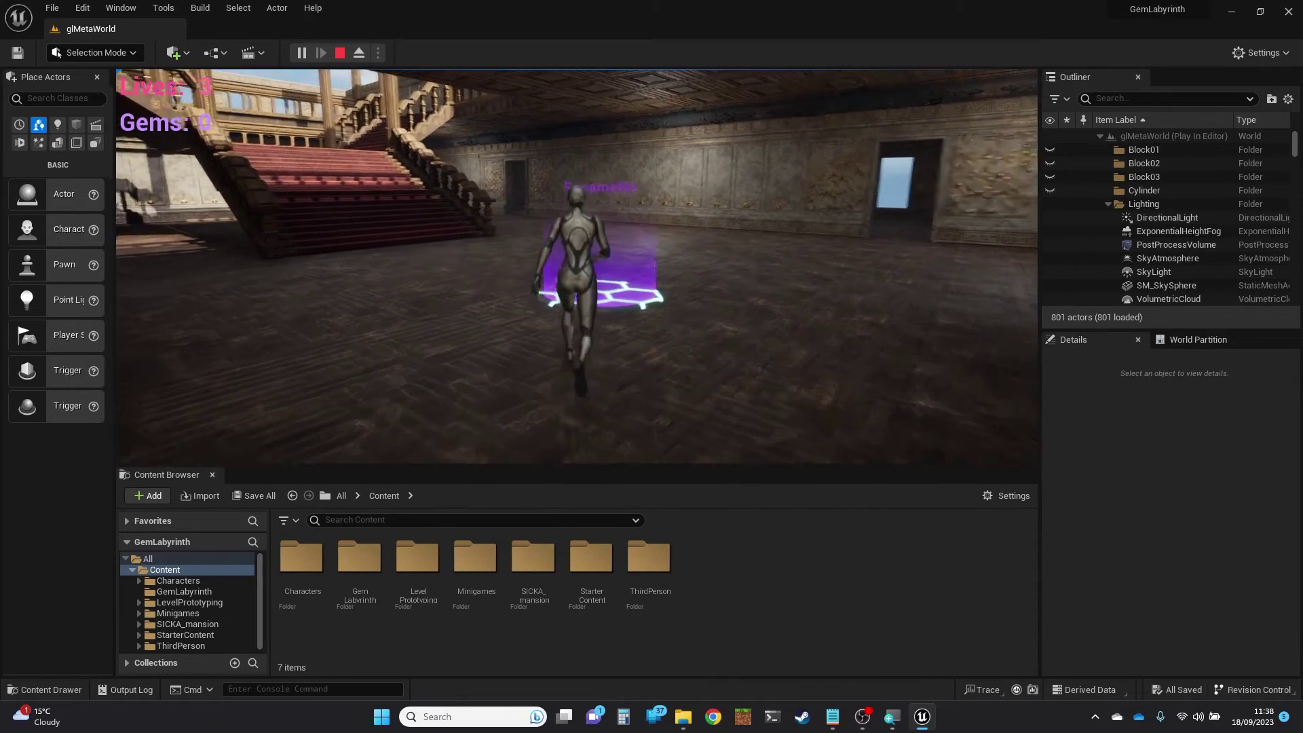
{"action": "key", "text": "w"}
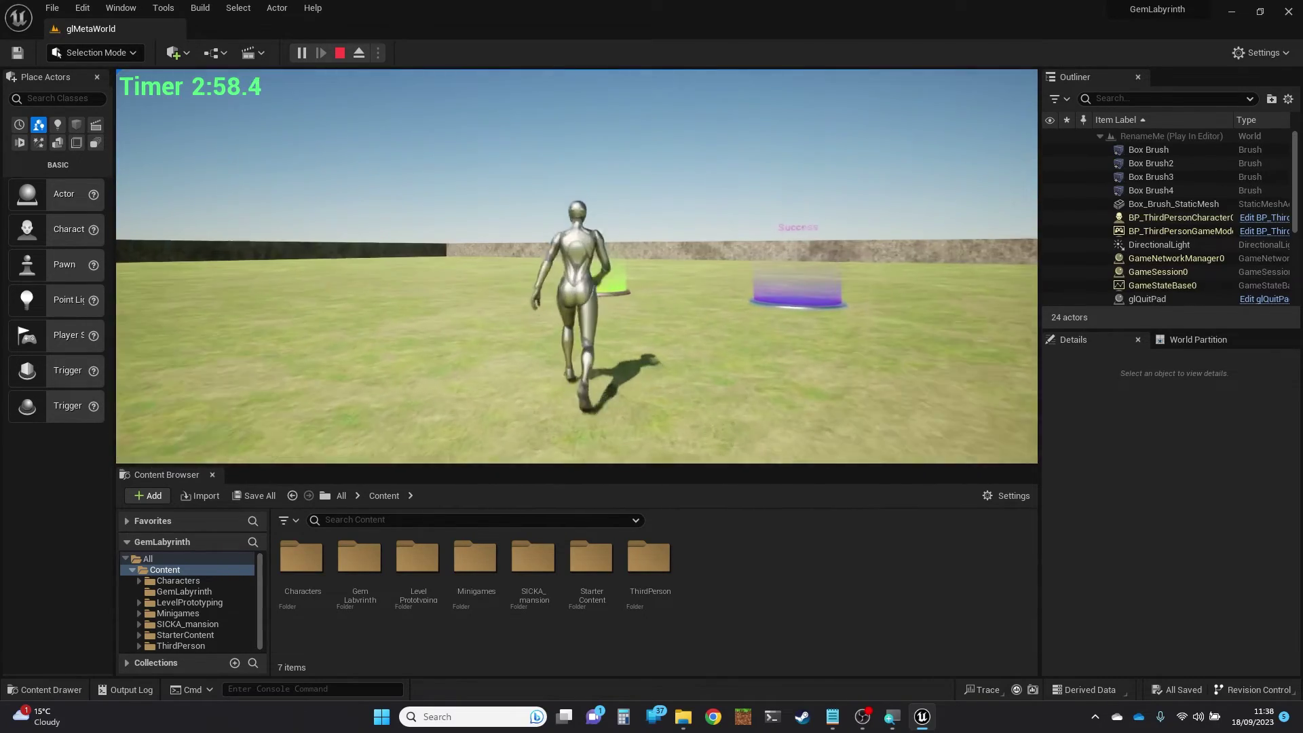
{"action": "key", "text": "d"}
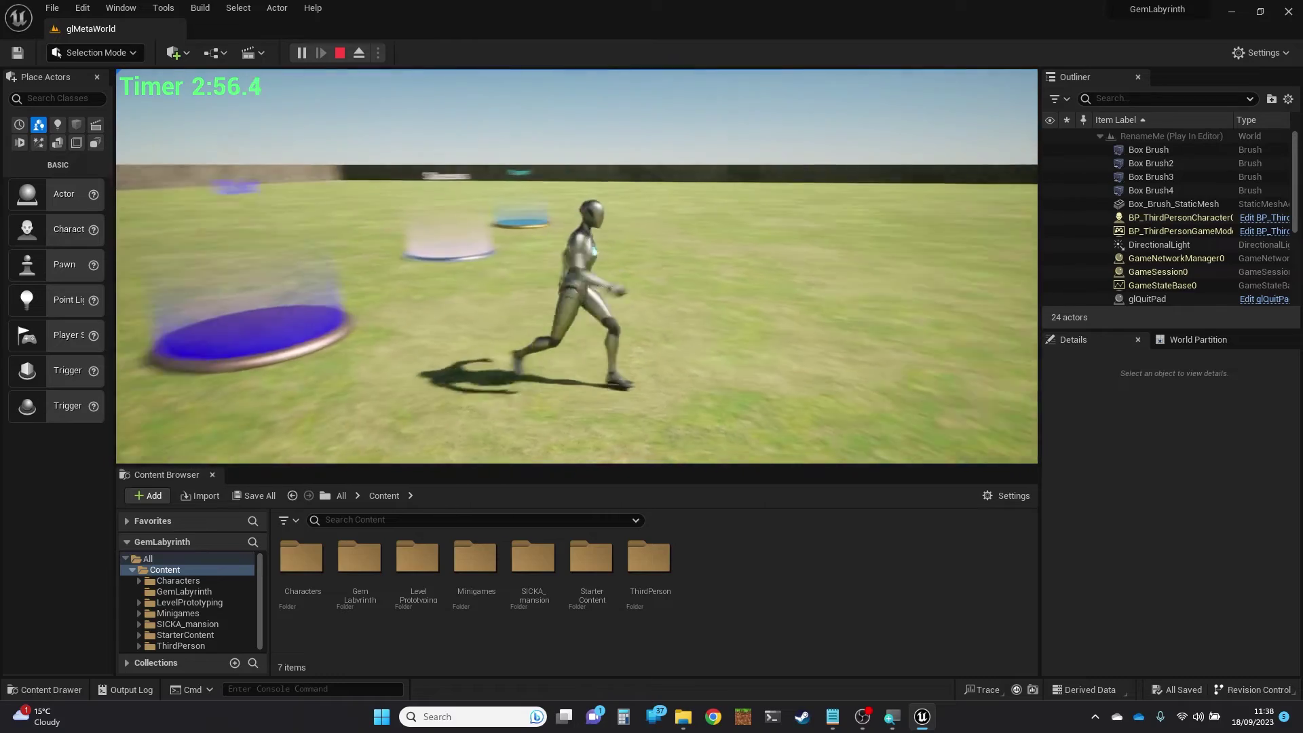
{"action": "key", "text": "s"}
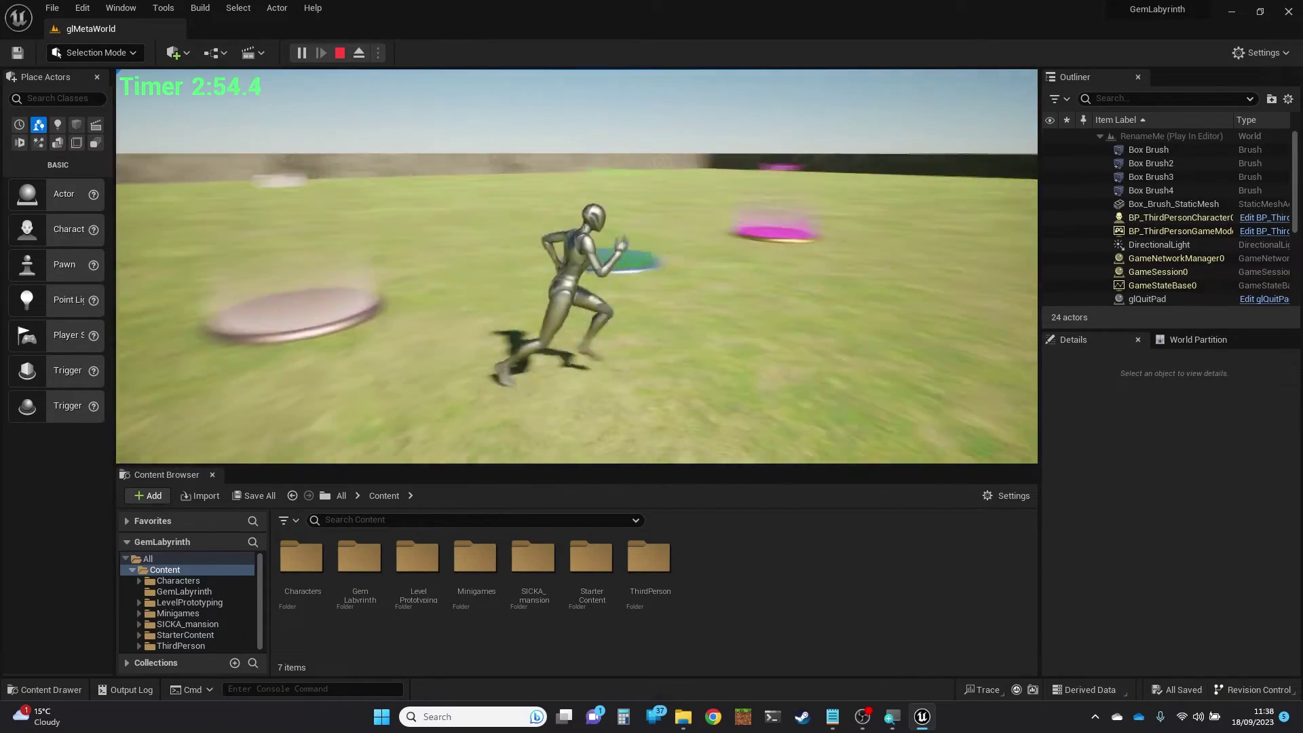
{"action": "key", "text": "w"}
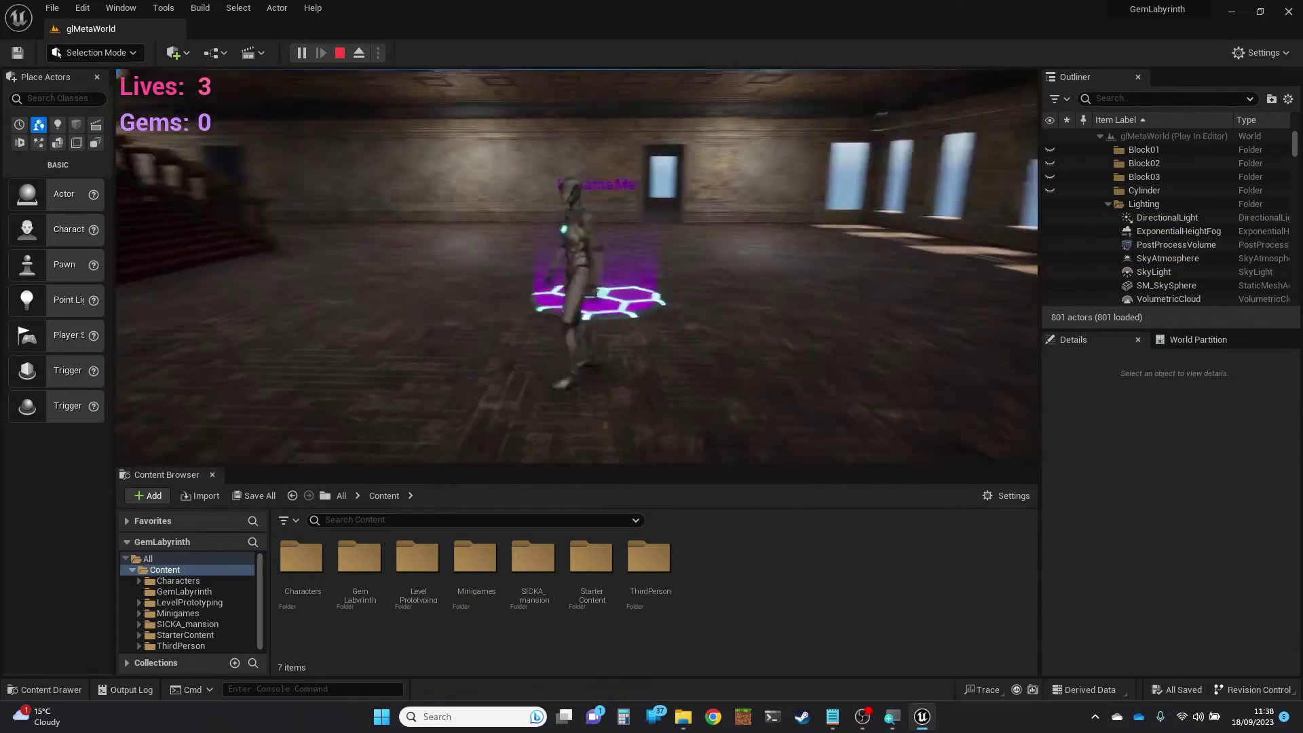
{"action": "key", "text": "w"}
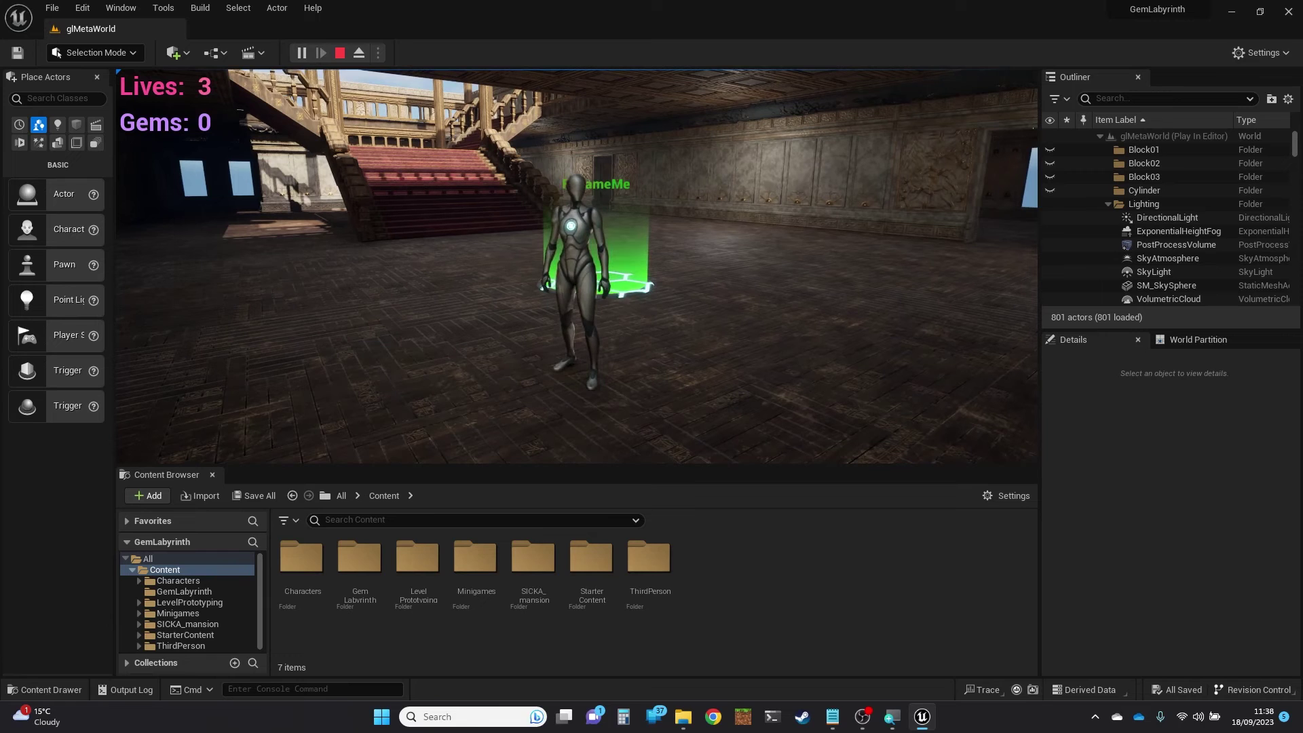
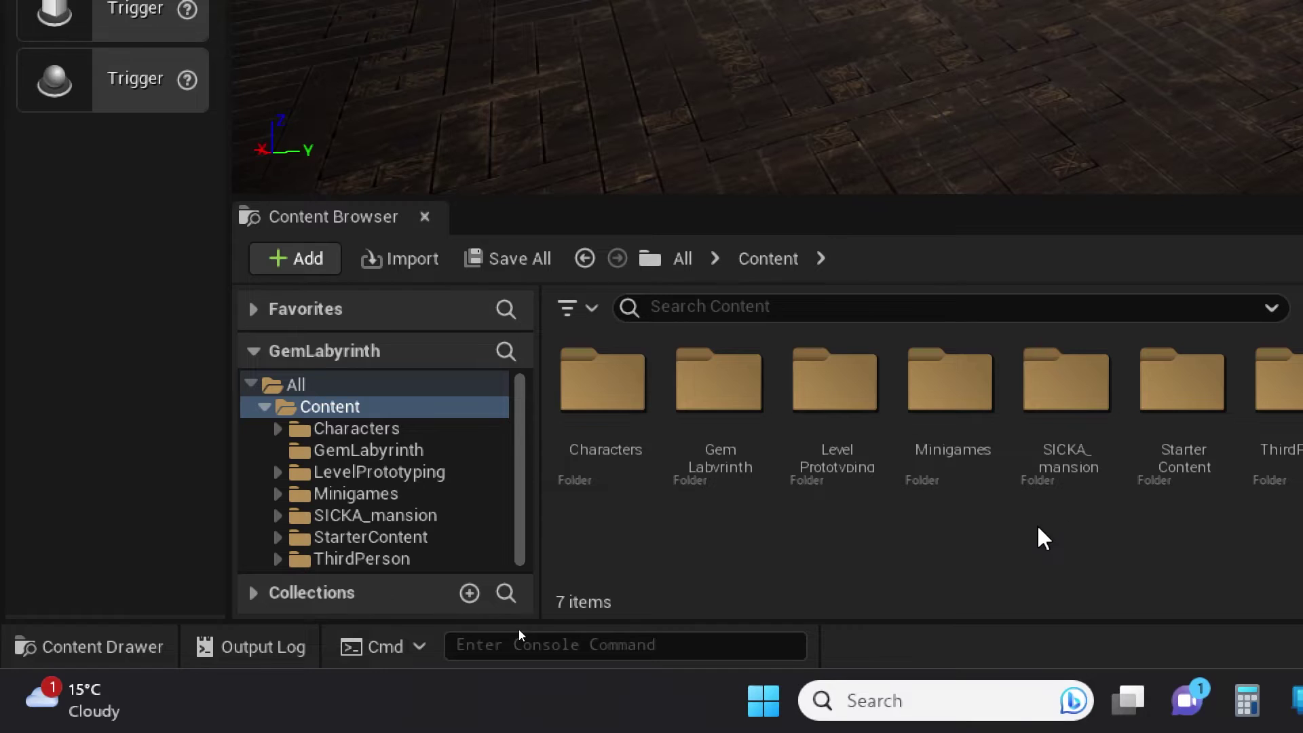
Look inside the SICKA_mansion content folder and return to the Content root
{"action": "left_click", "coordinate": [1183, 372]}
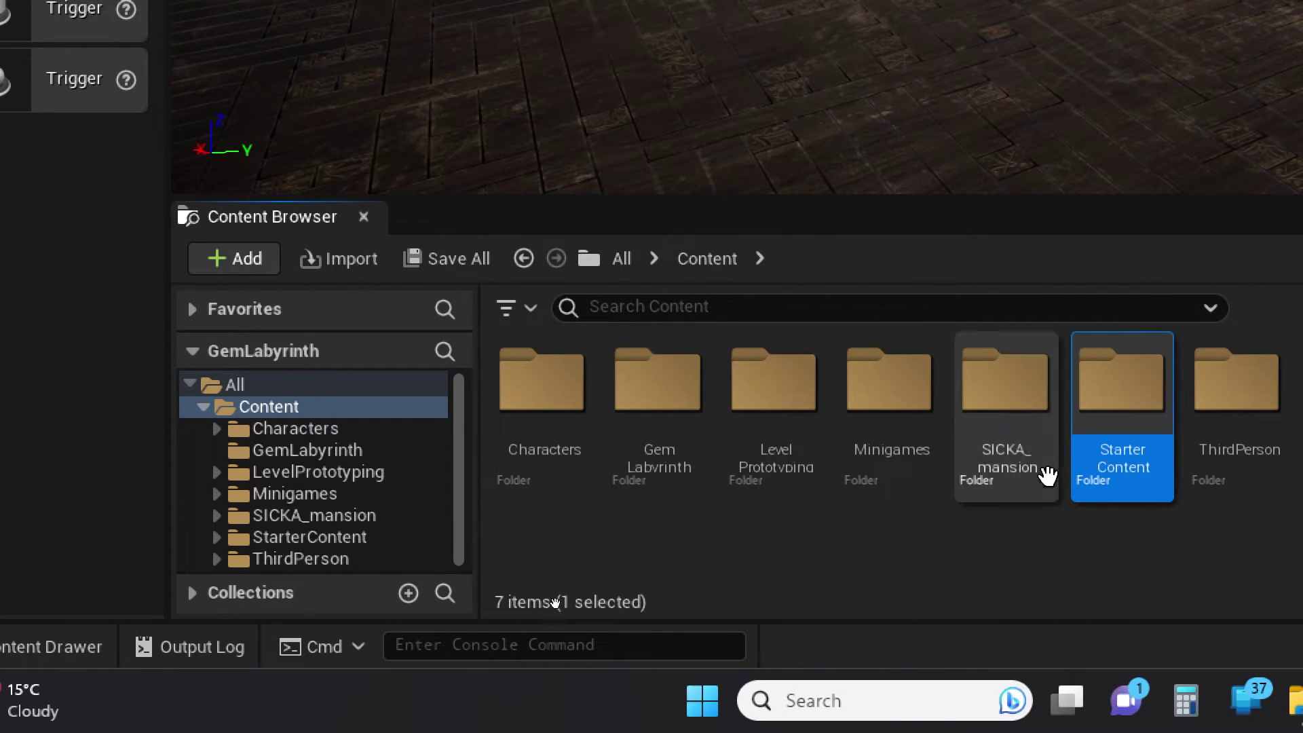
{"action": "left_click", "coordinate": [1020, 373]}
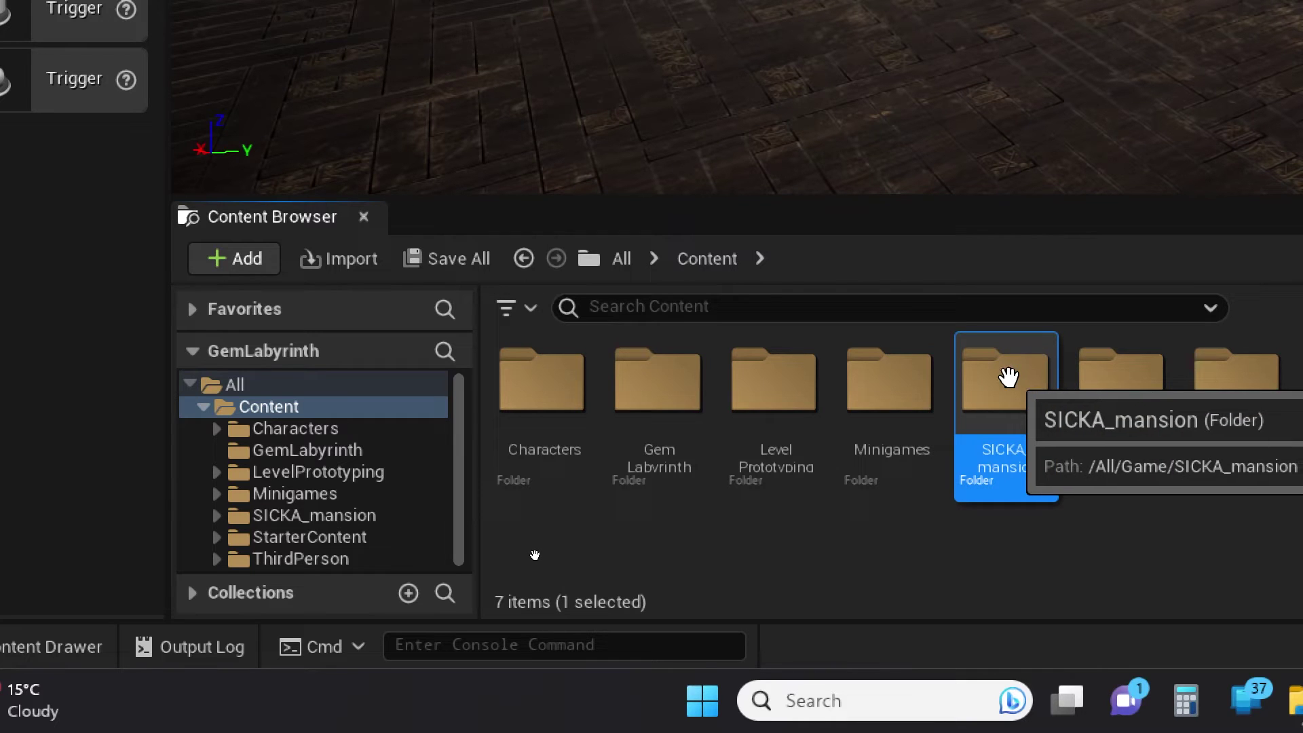
{"action": "double_click", "coordinate": [1009, 373]}
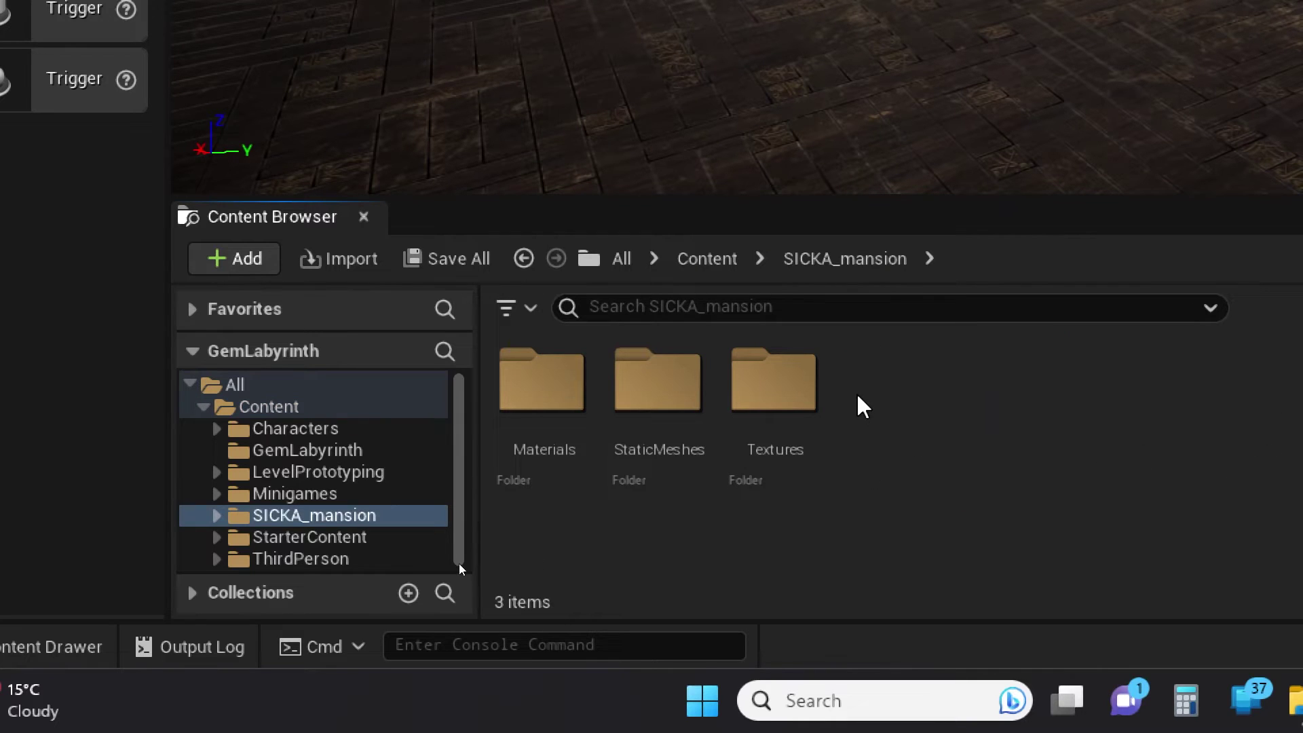
{"action": "left_click", "coordinate": [714, 264]}
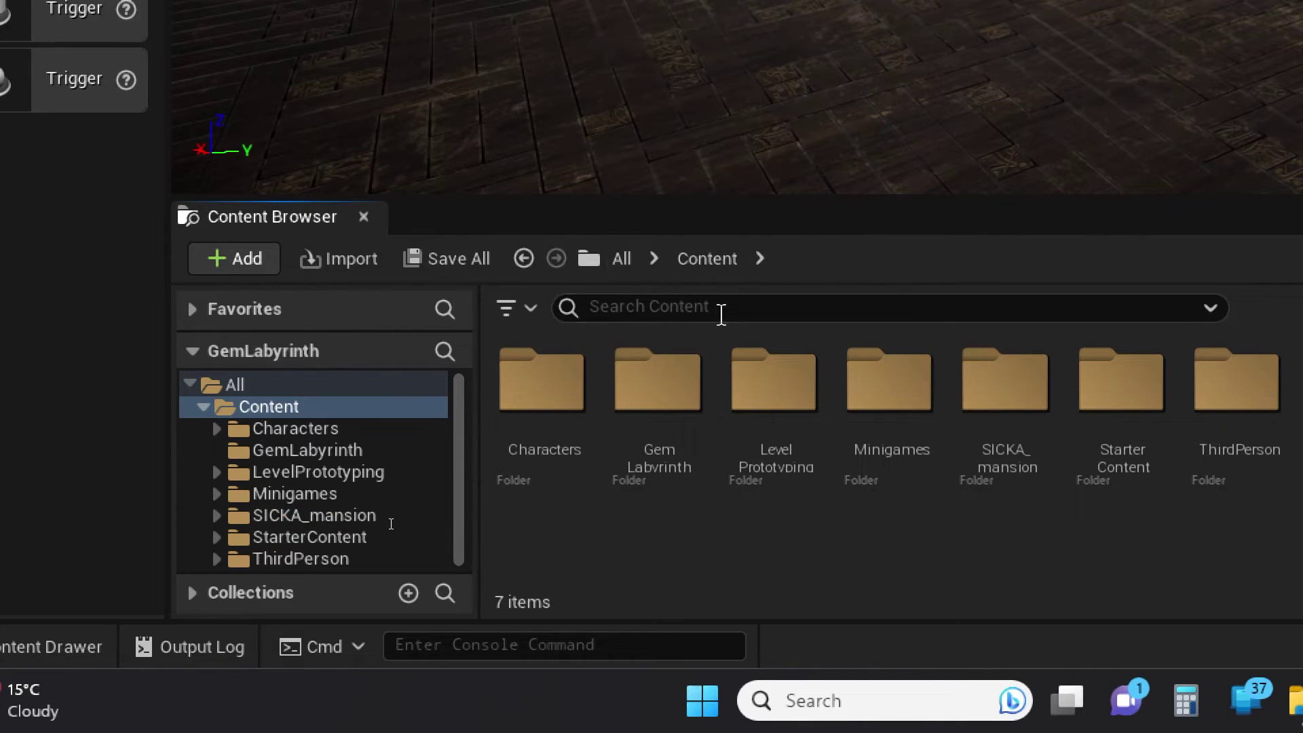
Filter the project content to show only Level assets
{"action": "left_click", "coordinate": [534, 311]}
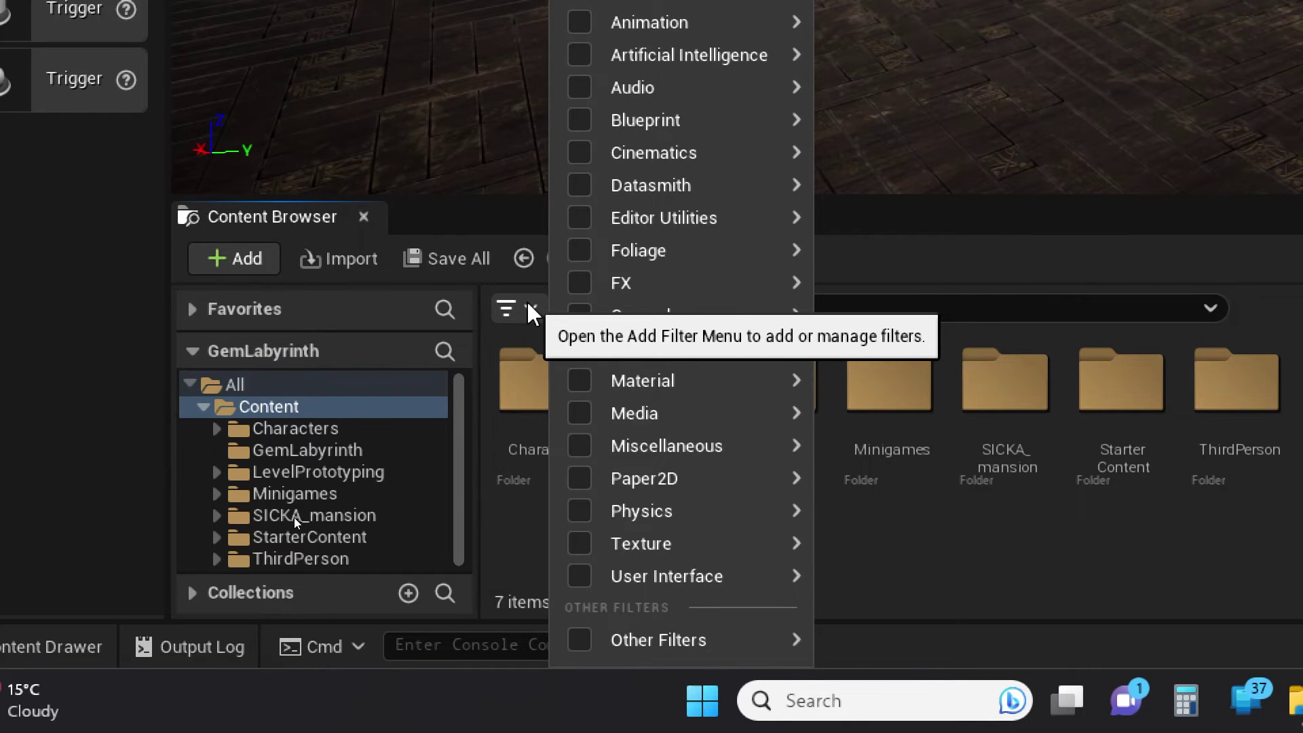
{"action": "mouse_move", "coordinate": [712, 230]}
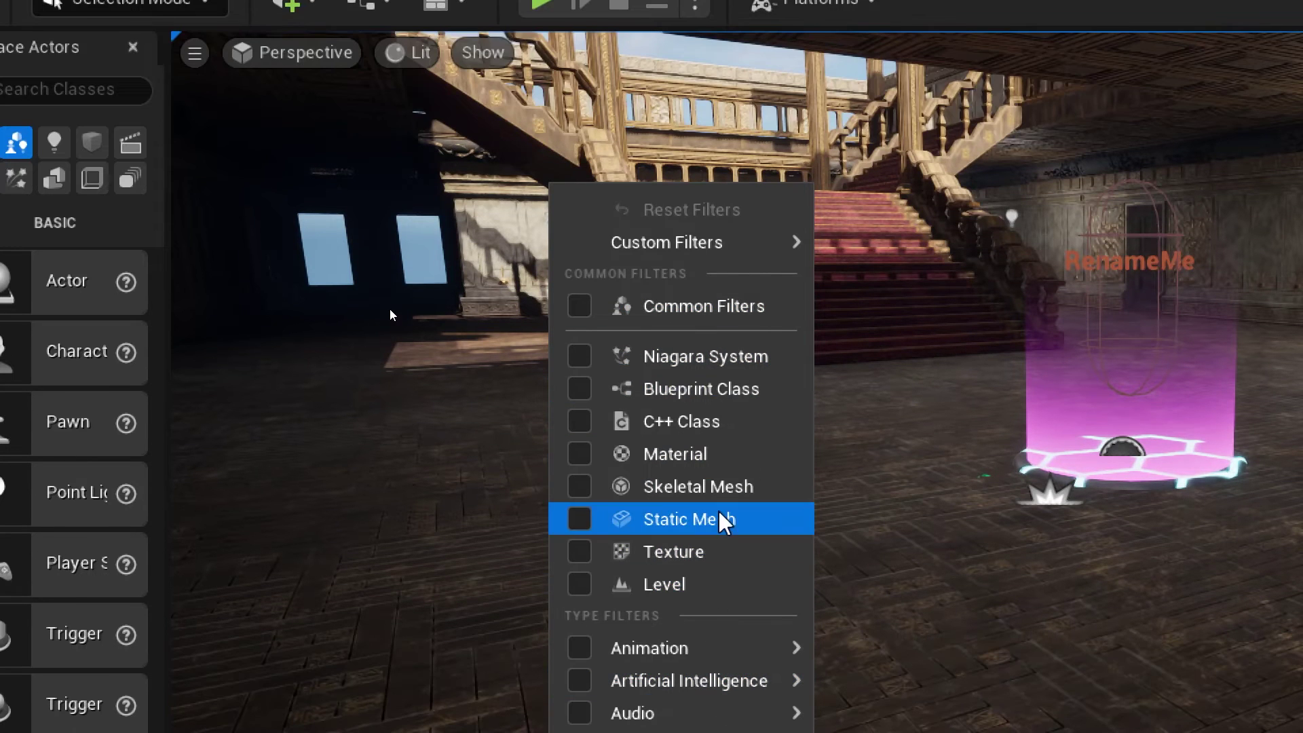
{"action": "left_click", "coordinate": [657, 584]}
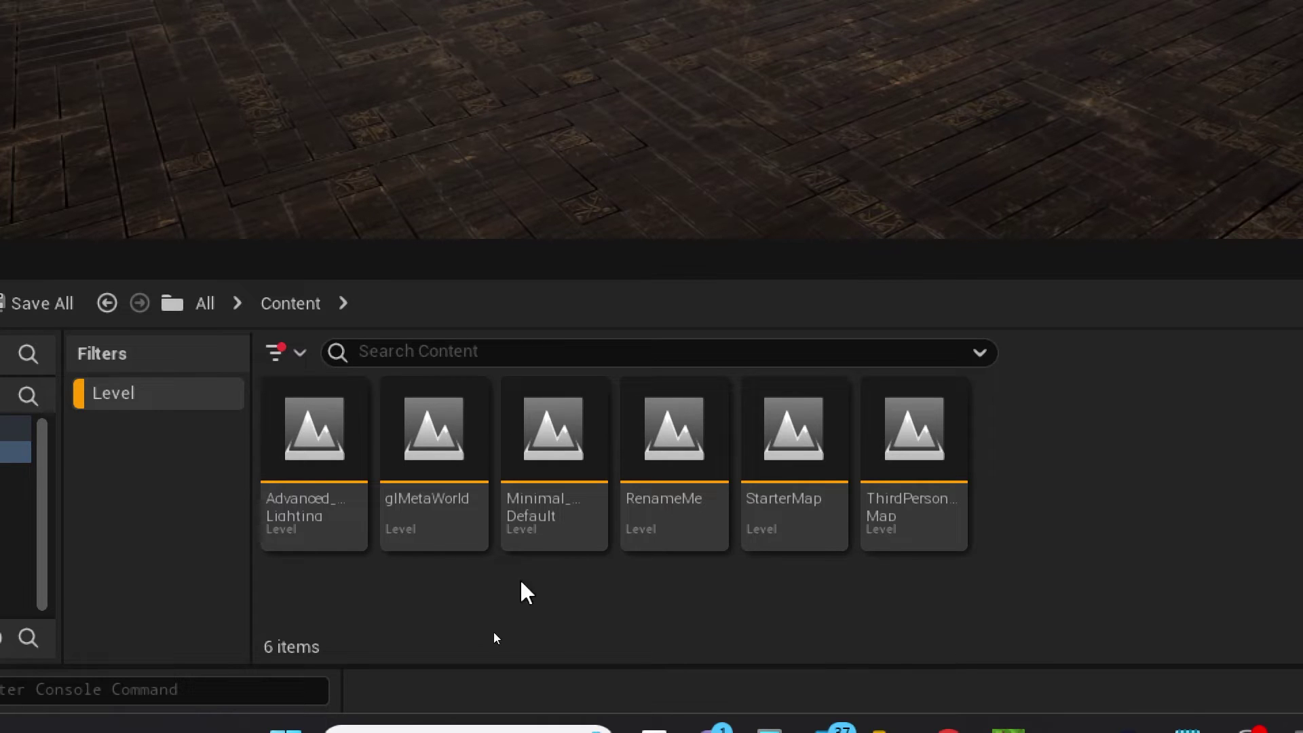
Delete the Minimal_Default, StarterMap, ThirdPersonMap and Advanced_Lighting levels together with their built data
{"action": "mouse_move", "coordinate": [440, 506]}
{"action": "mouse_move", "coordinate": [693, 448]}
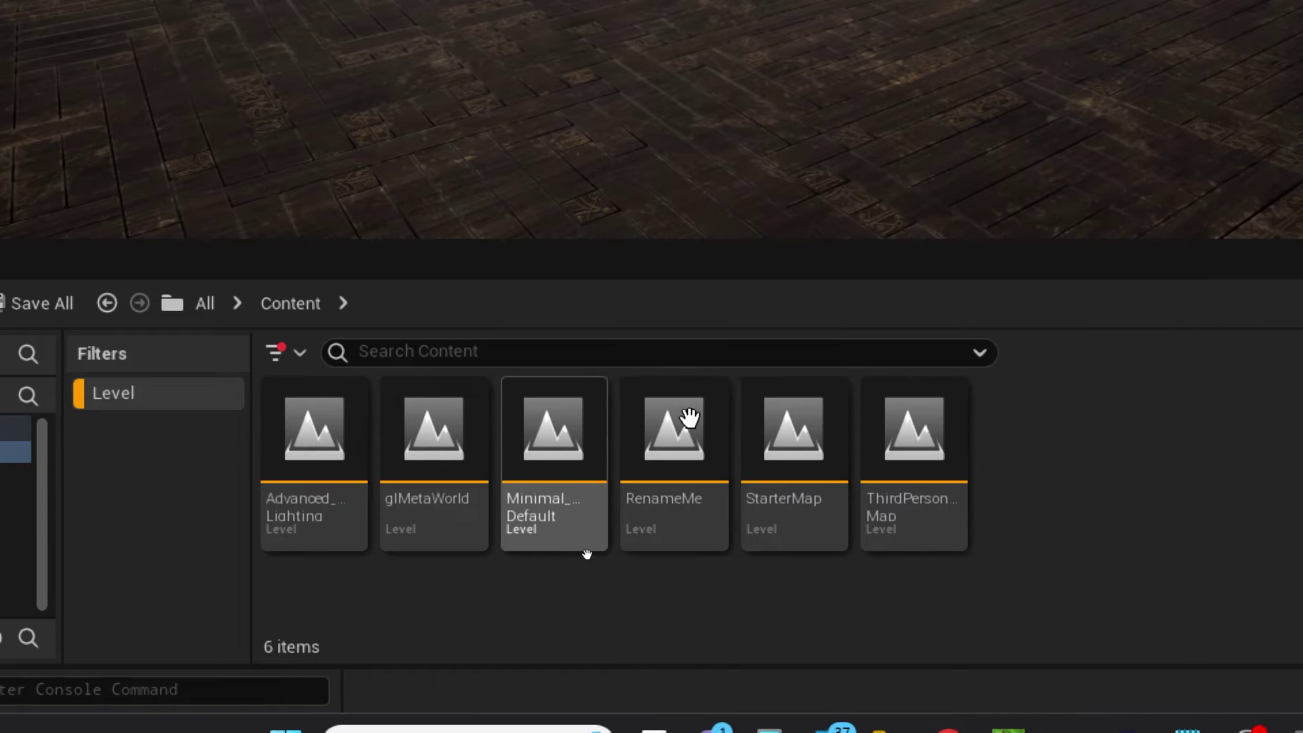
{"action": "left_click", "coordinate": [529, 440]}
{"action": "left_click", "coordinate": [821, 408], "text": "ctrl"}
{"action": "left_click", "coordinate": [930, 415], "text": "ctrl"}
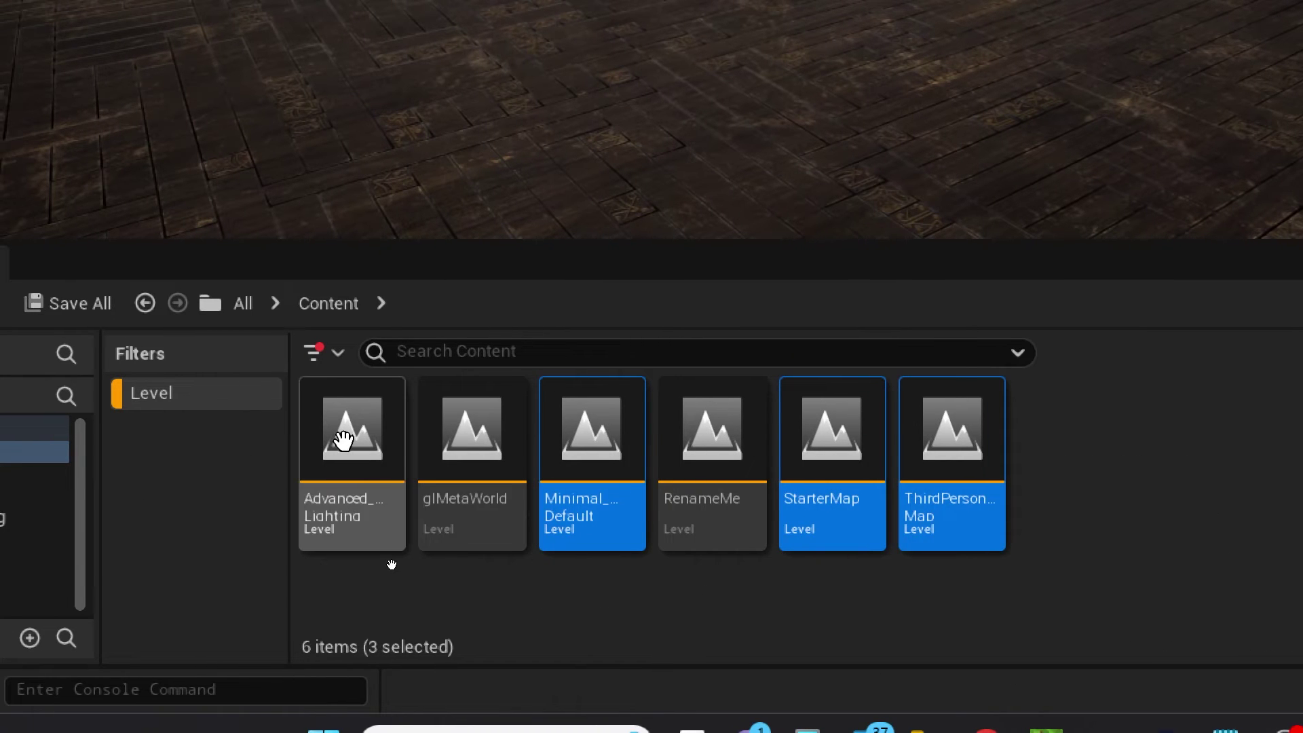
{"action": "left_click", "coordinate": [305, 434], "text": "ctrl"}
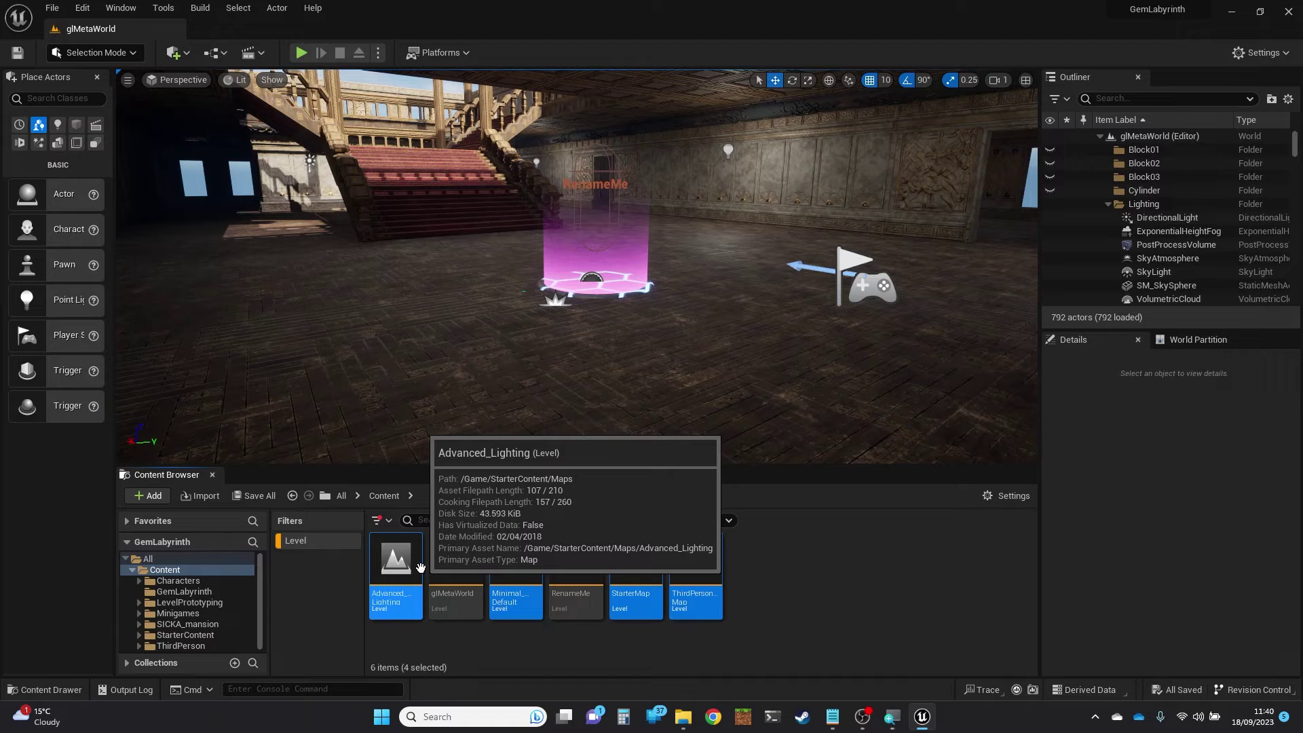
{"action": "key", "text": "Delete"}
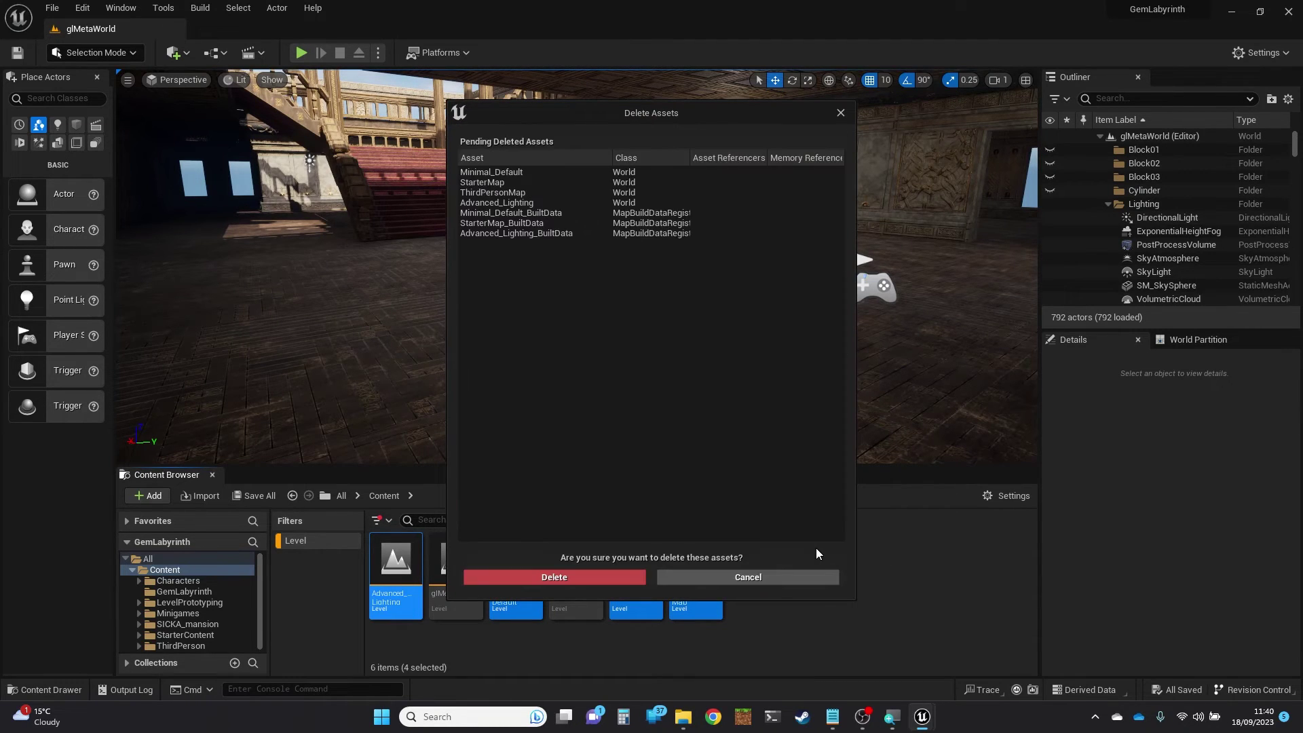
{"action": "left_click", "coordinate": [589, 577]}
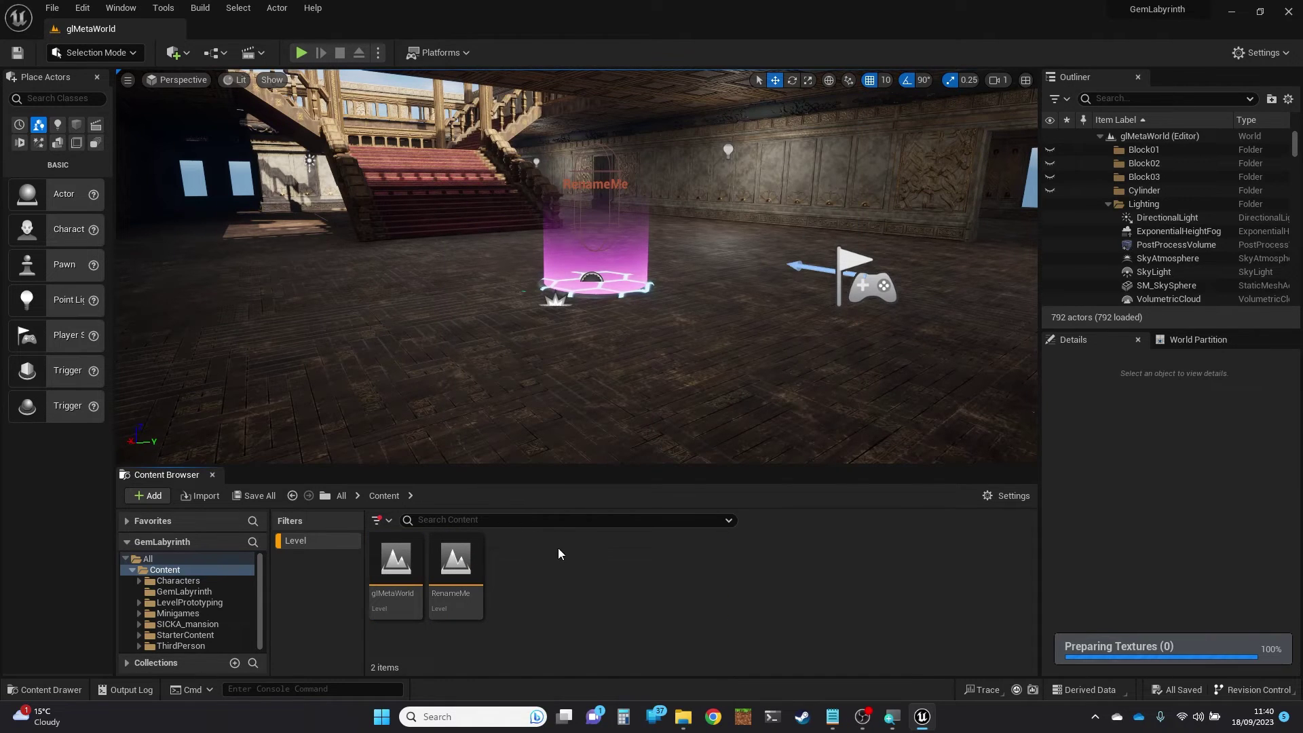
Close the Unreal Editor and reopen the project from GemLabyrinth.uproject in the copied folder
{"action": "left_click", "coordinate": [1290, 15]}
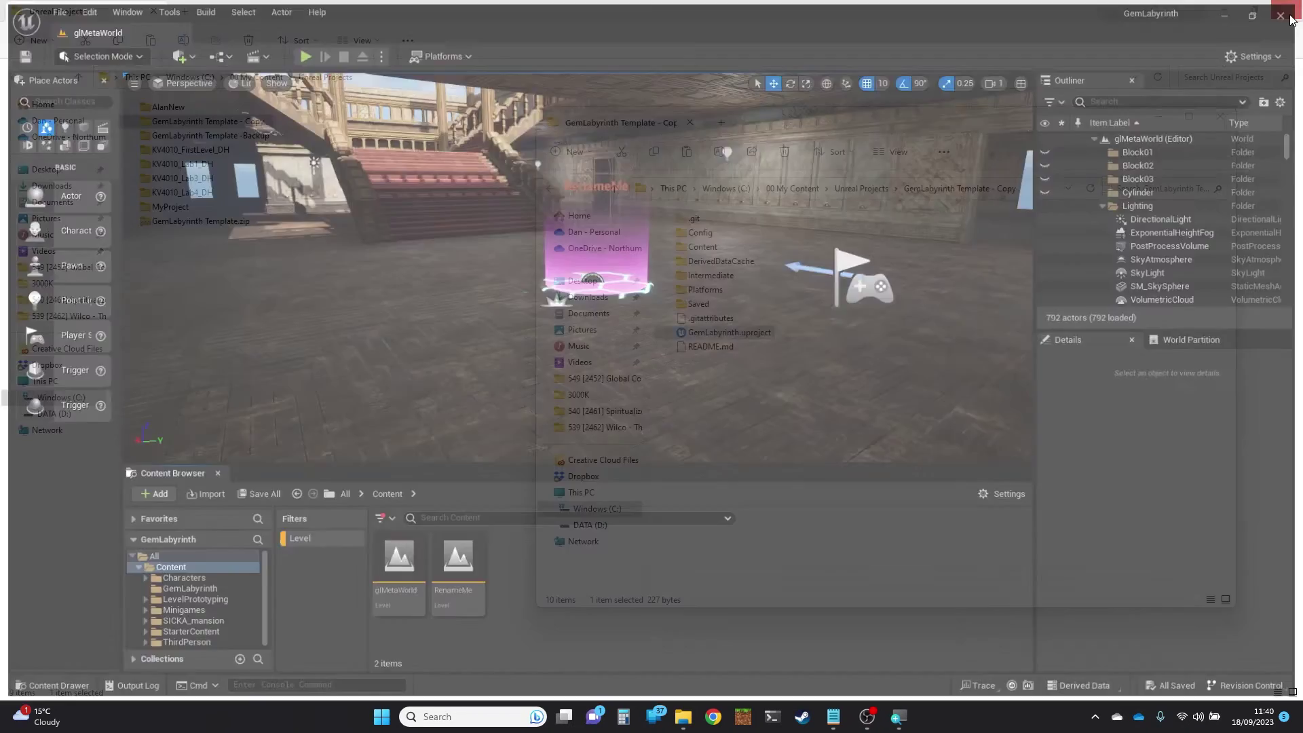
{"action": "double_click", "coordinate": [728, 334]}
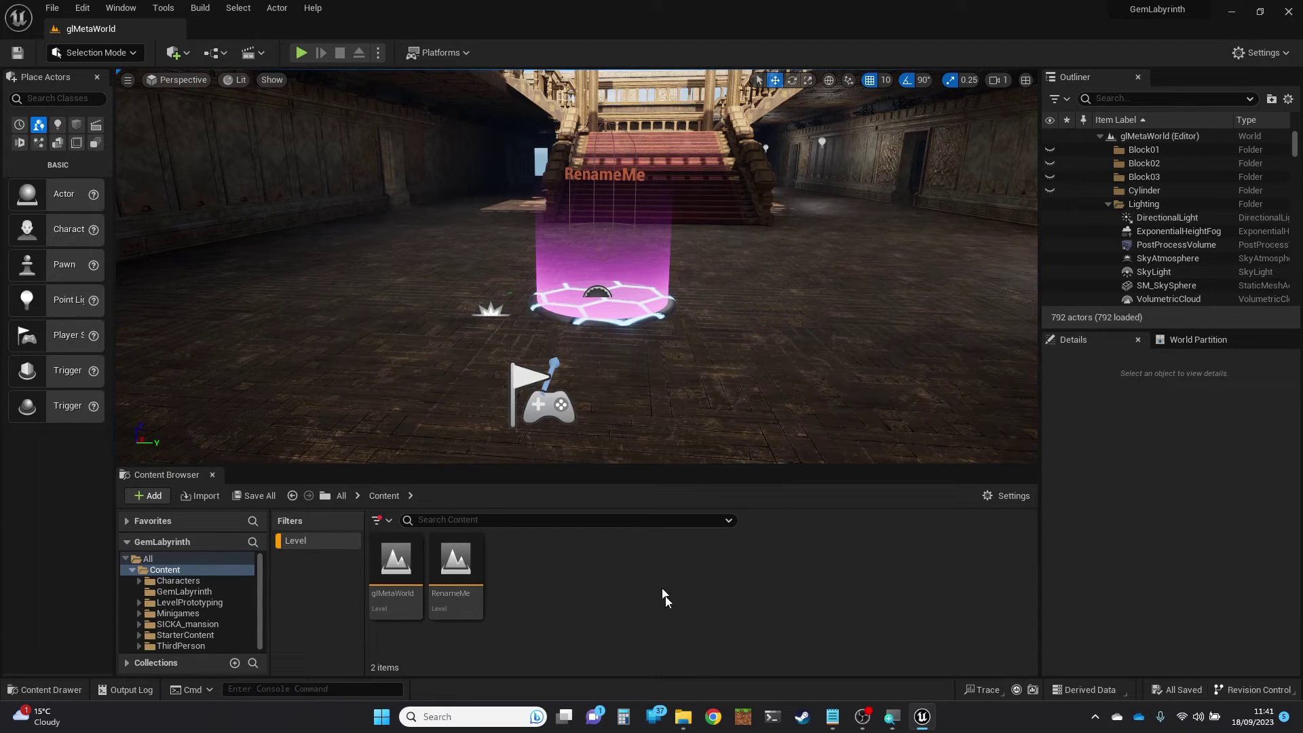
Remove the Level filter from the project content and apply the Not Used In Any Level filter instead
{"action": "left_click", "coordinate": [391, 521]}
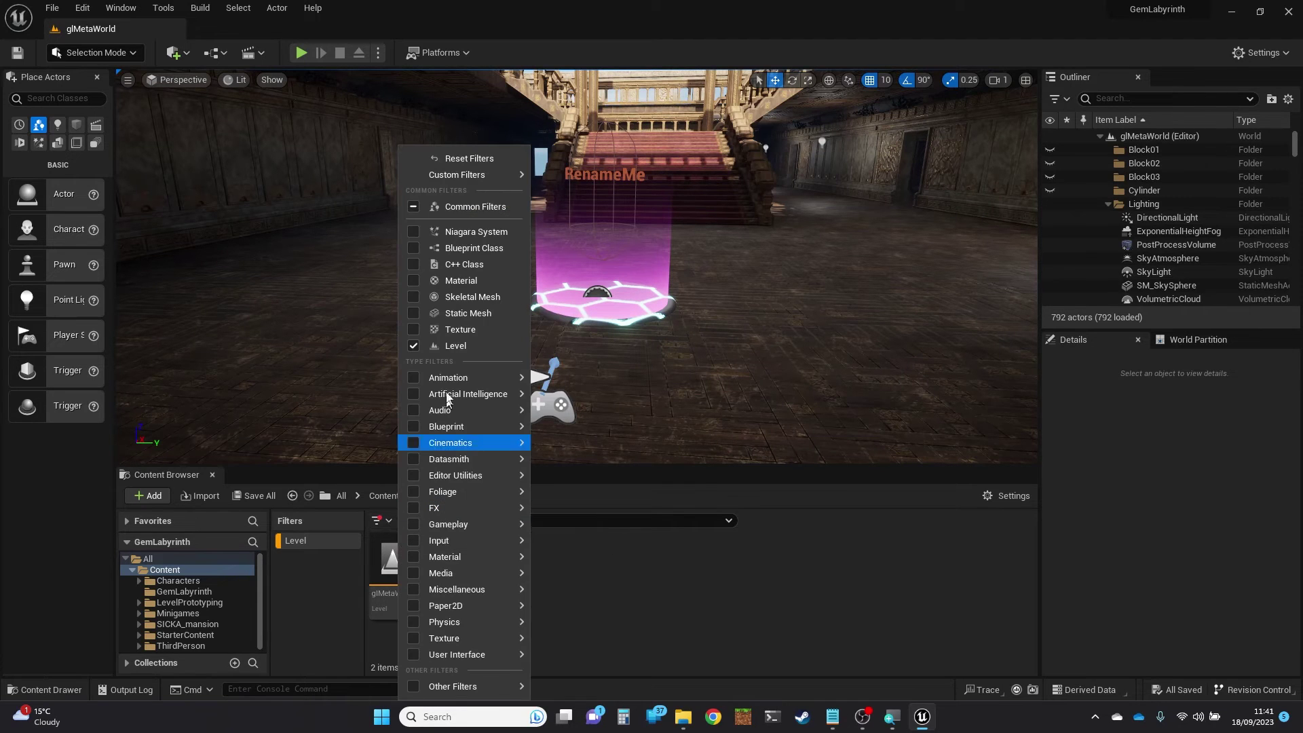
{"action": "left_click", "coordinate": [419, 346]}
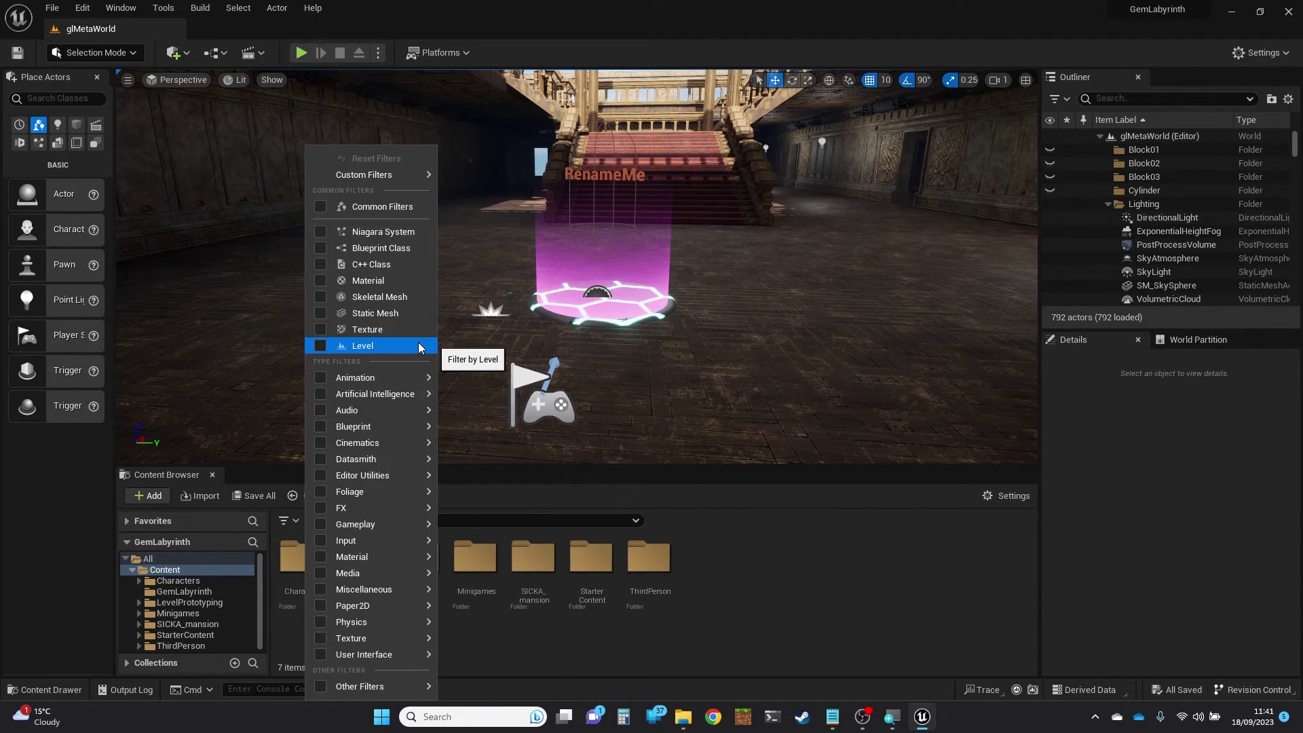
{"action": "mouse_move", "coordinate": [385, 686]}
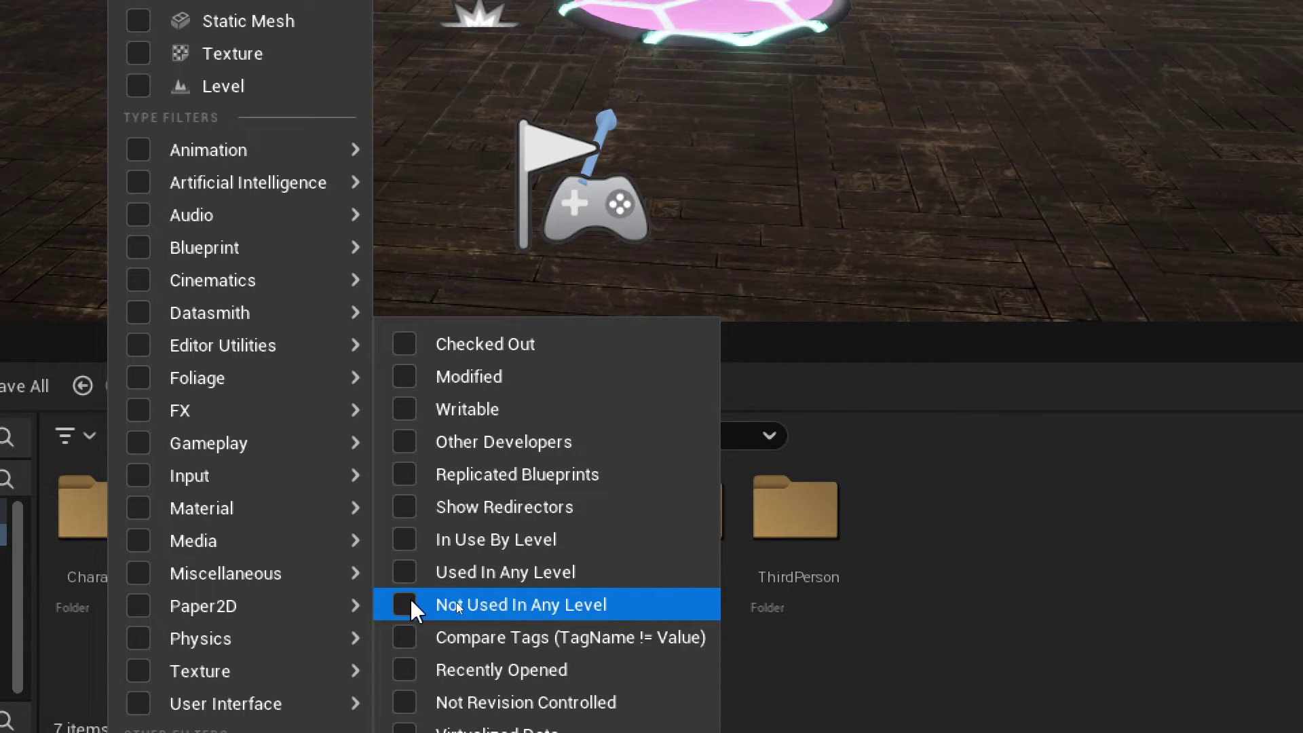
{"action": "left_click", "coordinate": [459, 605]}
{"action": "mouse_move", "coordinate": [529, 475]}
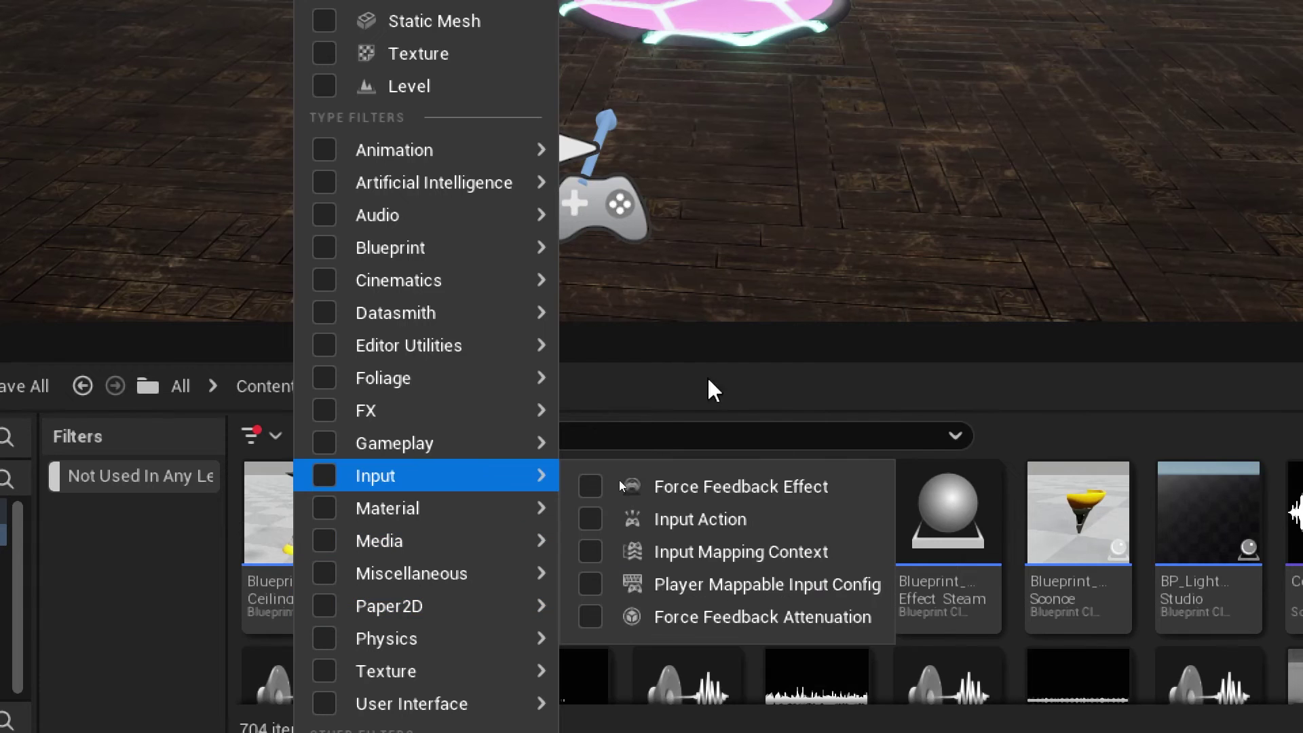
{"action": "key", "text": "Escape"}
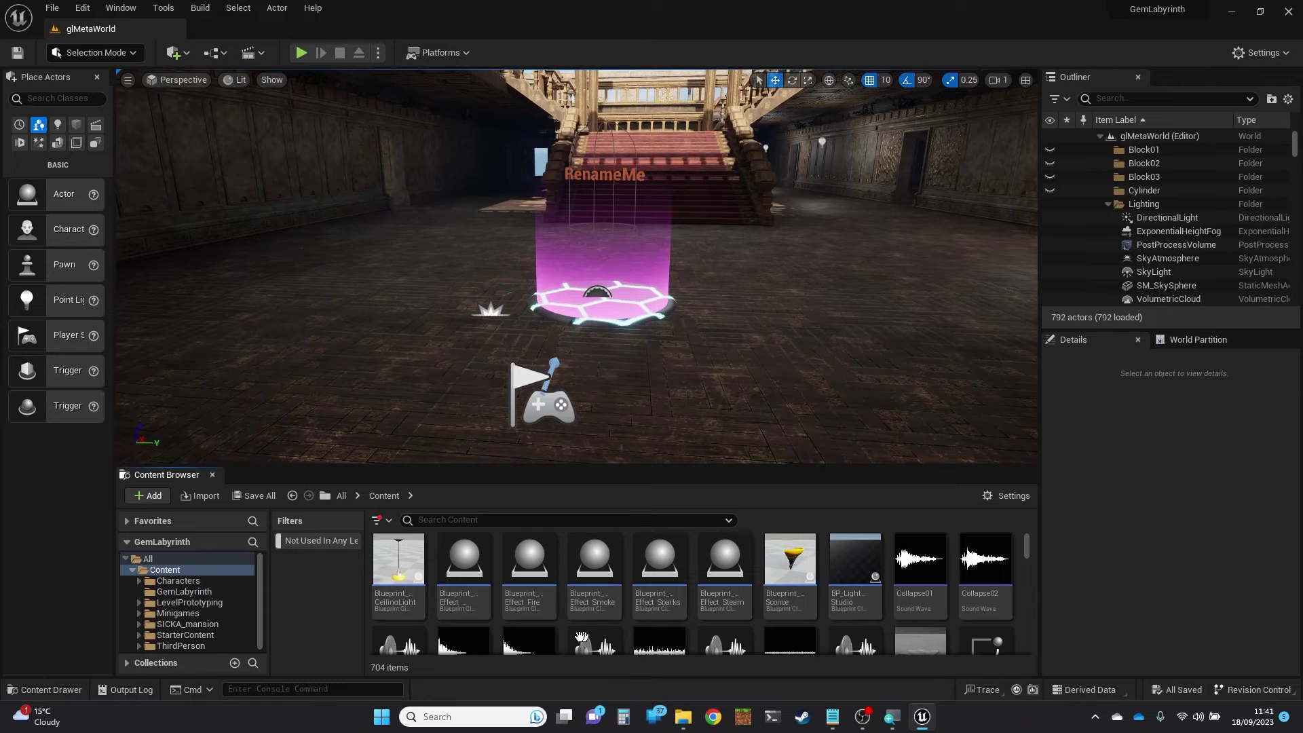
Select every asset listed as not used in any level and request deletion of the whole selection
{"action": "scroll", "coordinate": [556, 577], "scroll_direction": "down", "scroll_amount": 1}
{"action": "scroll", "coordinate": [556, 577], "scroll_direction": "down", "scroll_amount": 5}
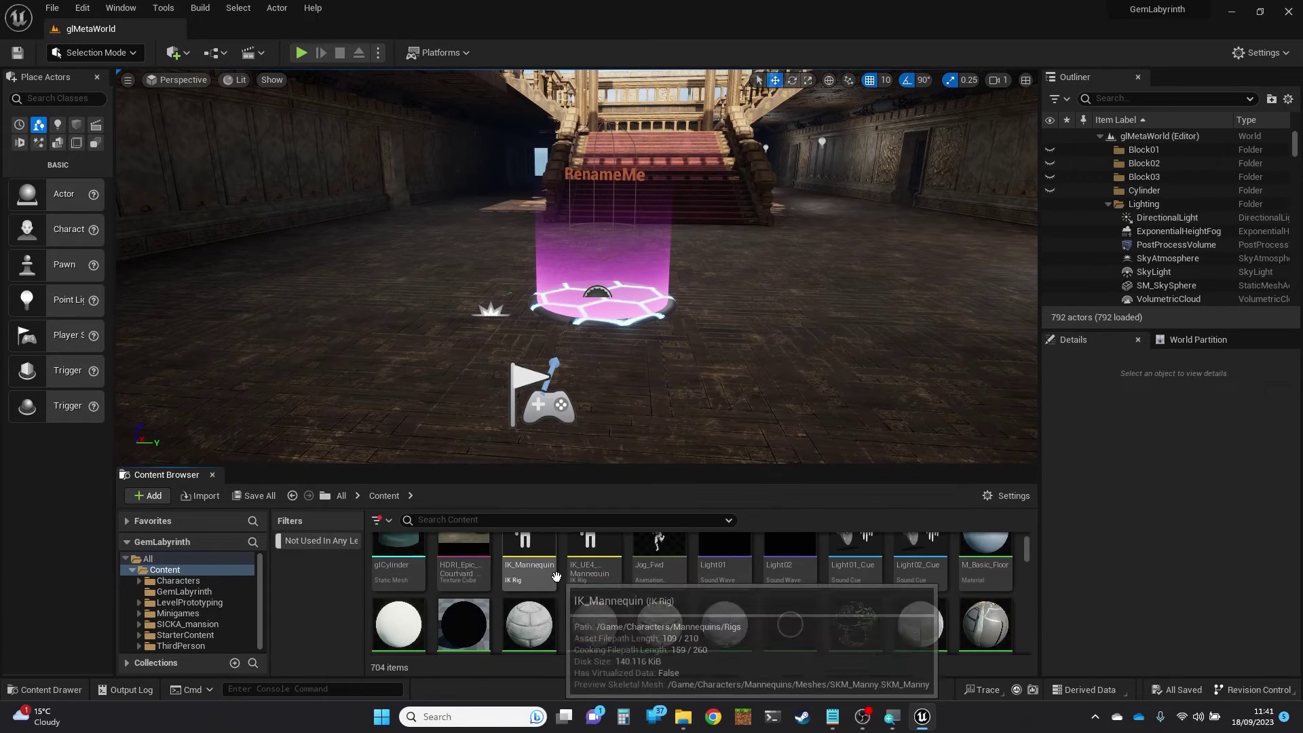
{"action": "scroll", "coordinate": [556, 576], "scroll_direction": "down", "scroll_amount": 8}
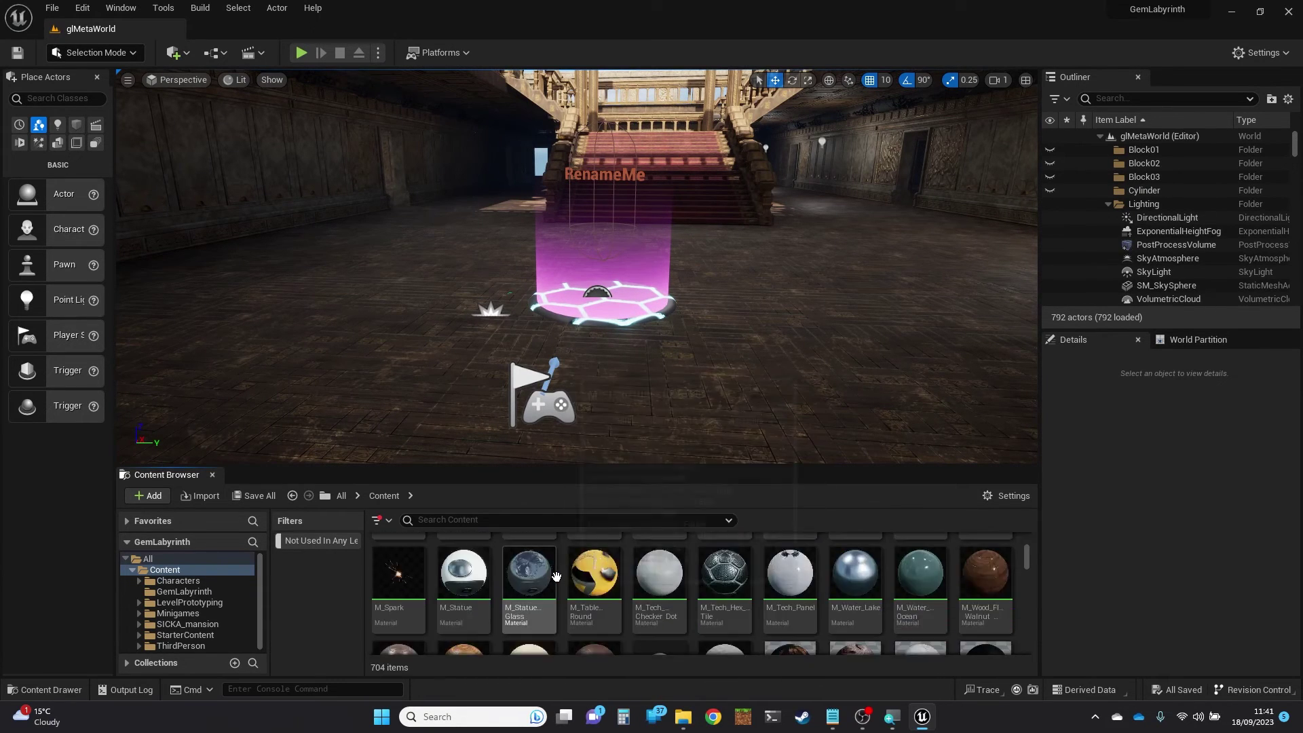
{"action": "scroll", "coordinate": [556, 577], "scroll_direction": "down", "scroll_amount": 8}
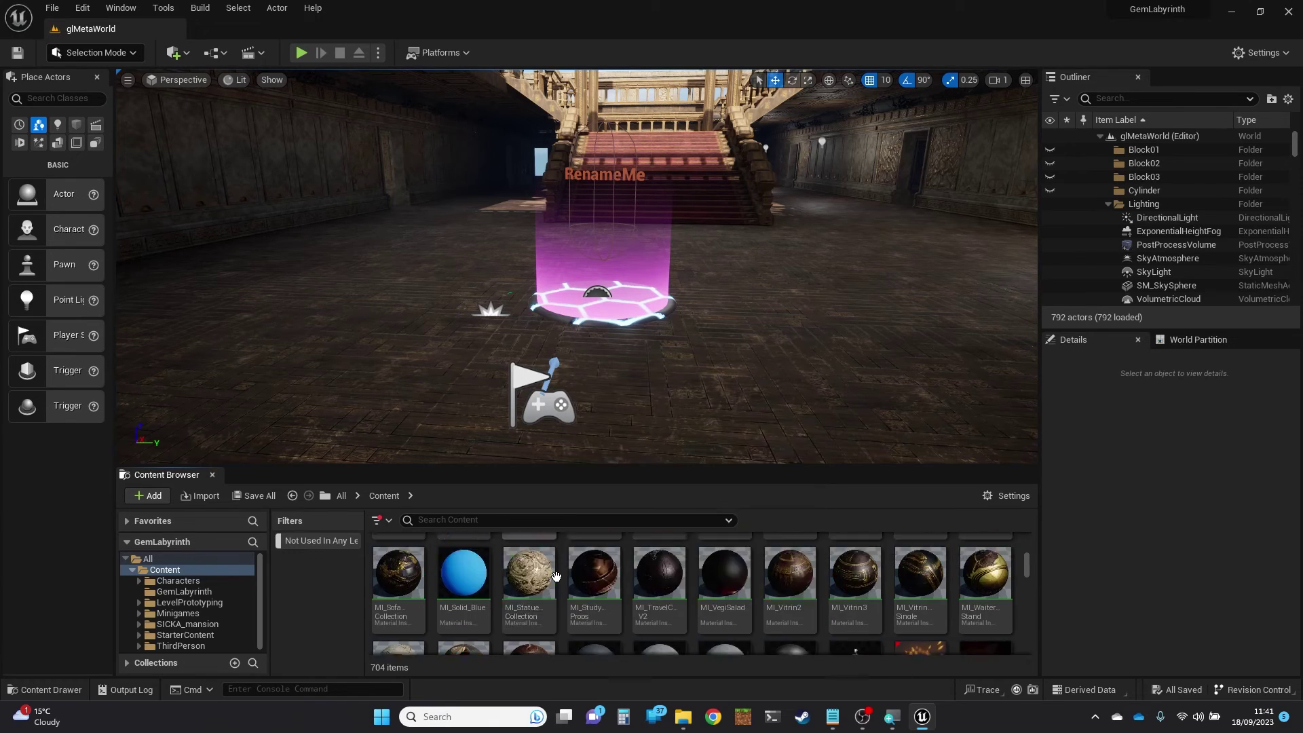
{"action": "scroll", "coordinate": [556, 577], "scroll_direction": "down", "scroll_amount": 8}
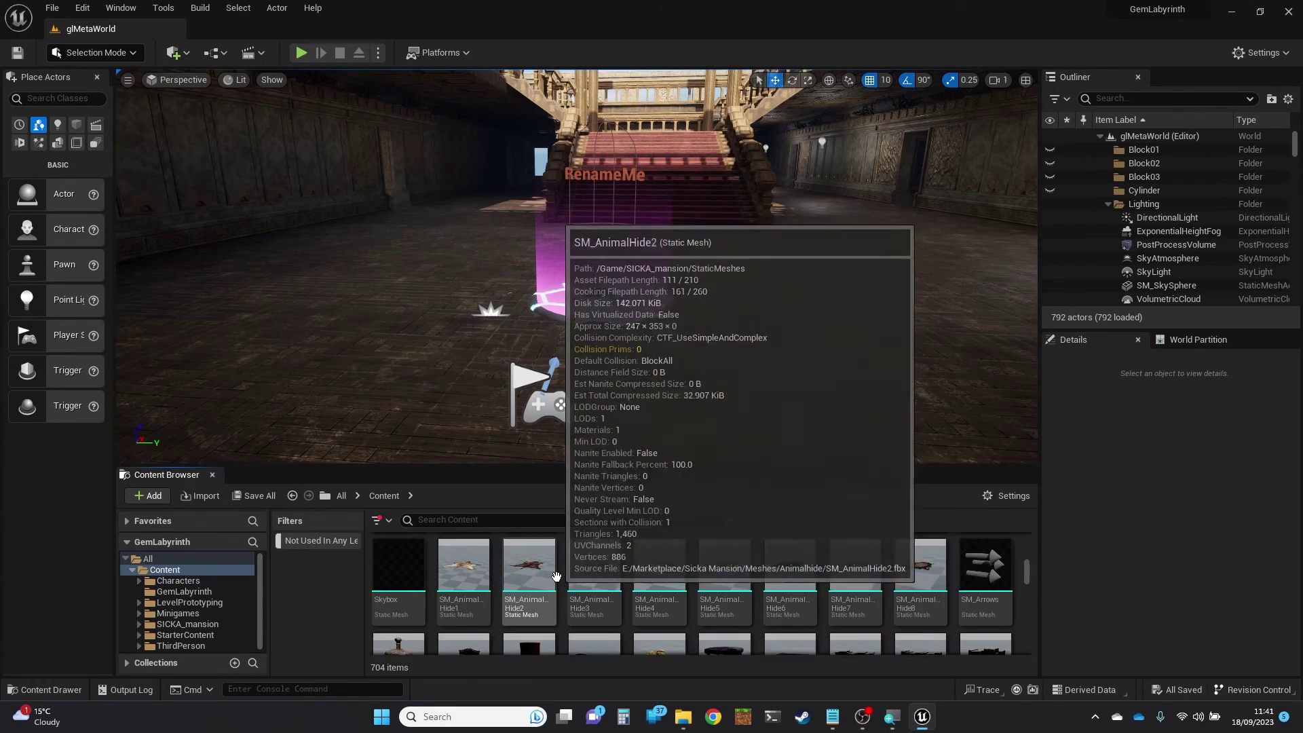
{"action": "scroll", "coordinate": [560, 568], "scroll_direction": "up", "scroll_amount": 10}
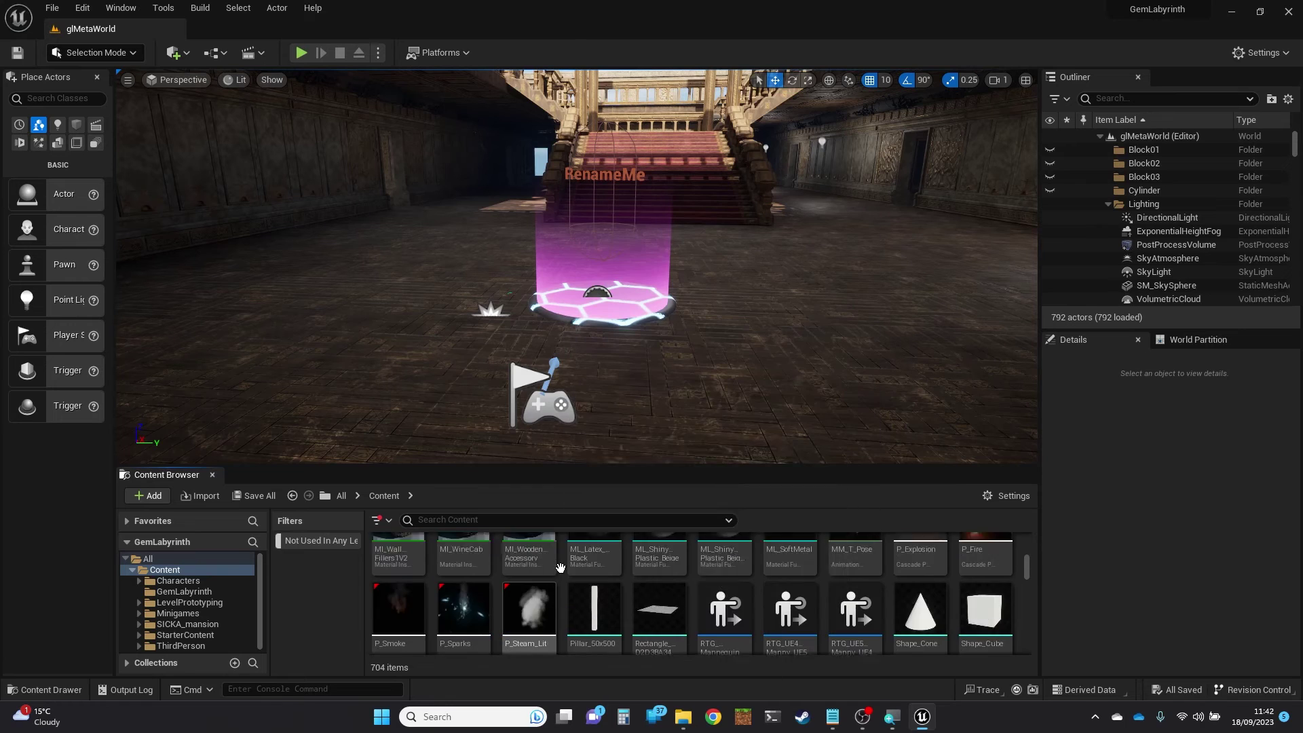
{"action": "left_click", "coordinate": [527, 572]}
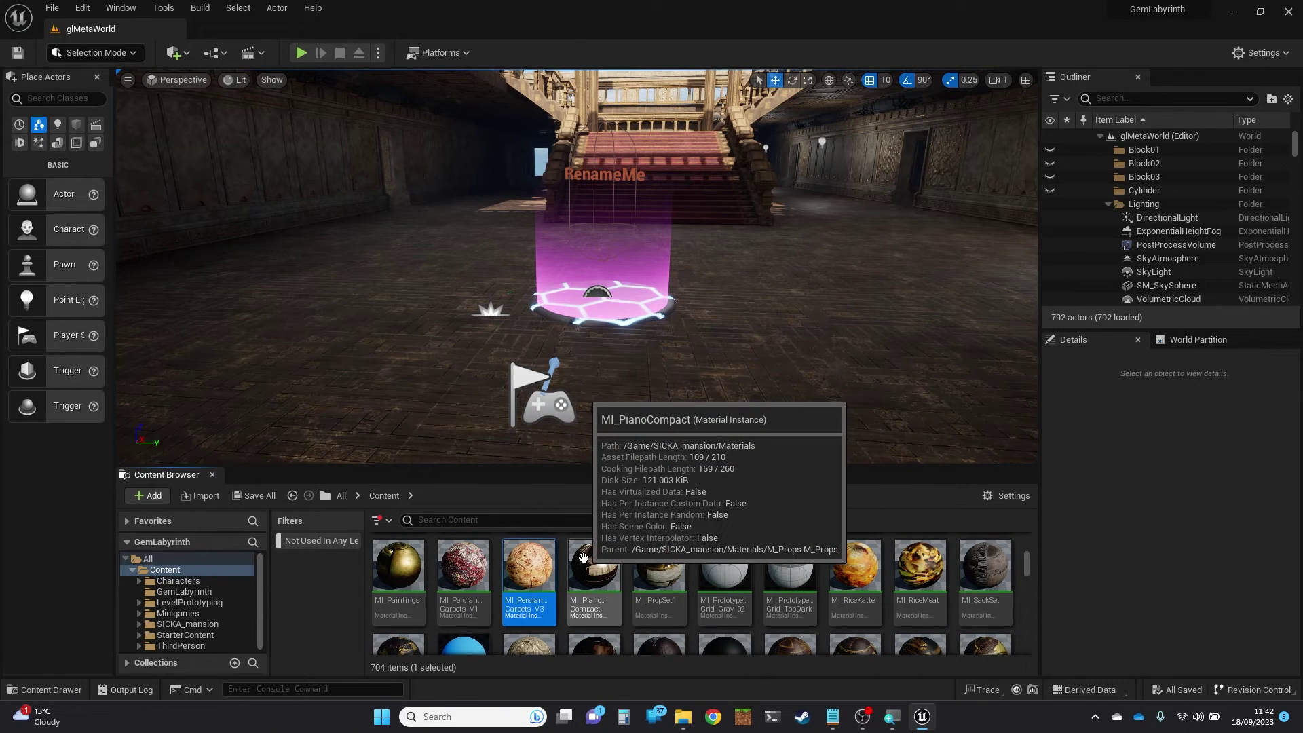
{"action": "key", "text": "ctrl+a"}
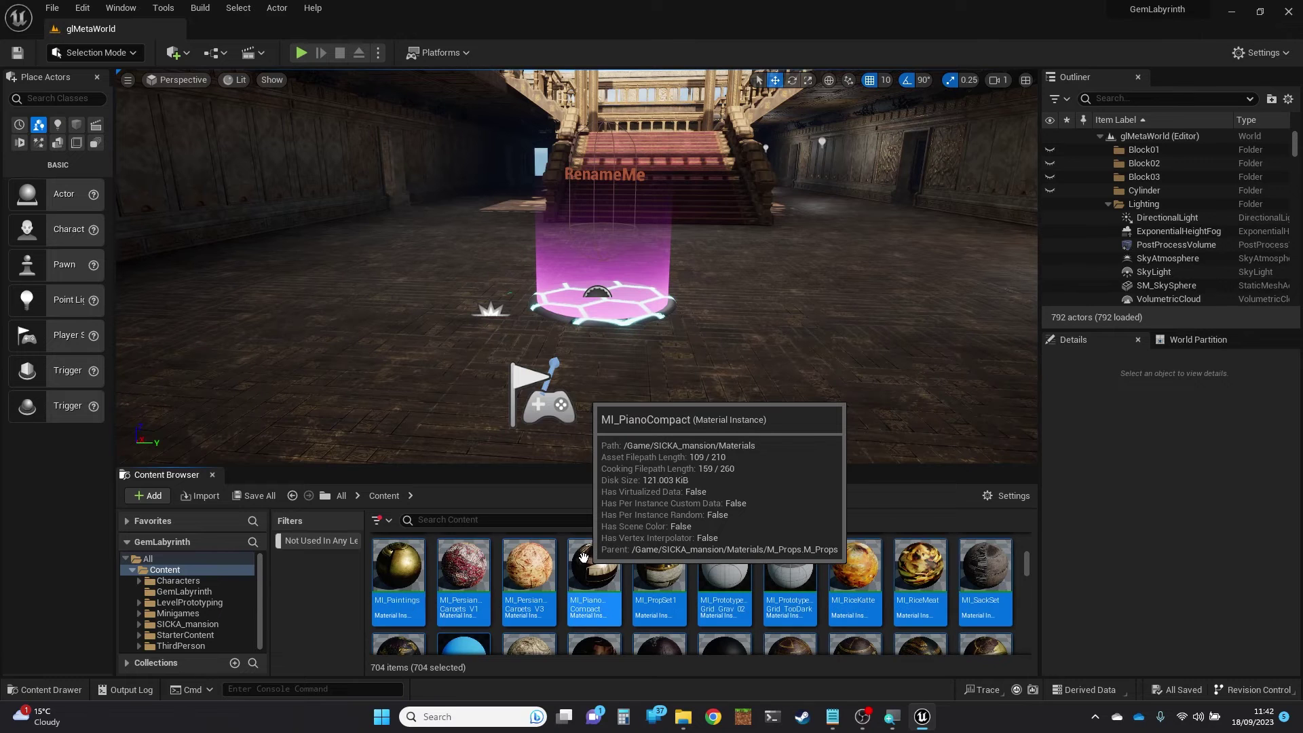
{"action": "scroll", "coordinate": [584, 558], "scroll_direction": "up", "scroll_amount": 5}
{"action": "scroll", "coordinate": [584, 558], "scroll_direction": "up", "scroll_amount": 4}
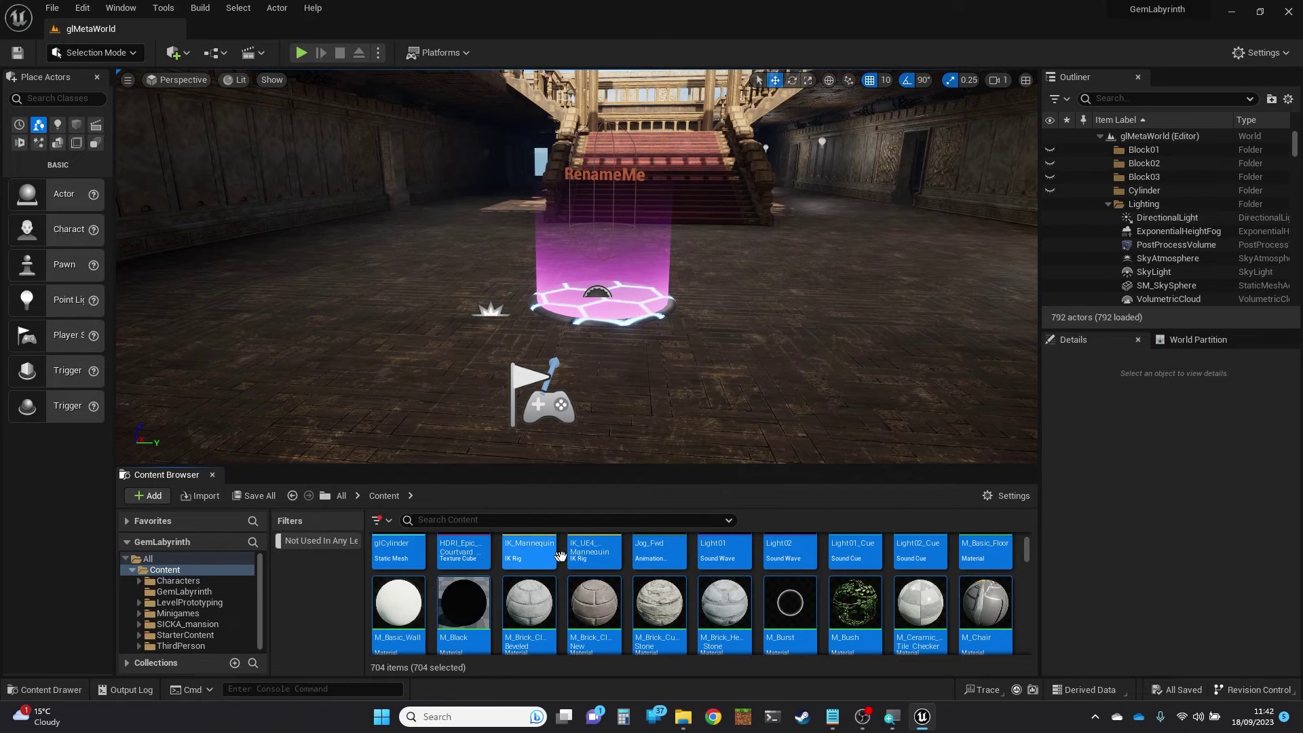
{"action": "scroll", "coordinate": [667, 603], "scroll_direction": "down", "scroll_amount": 3}
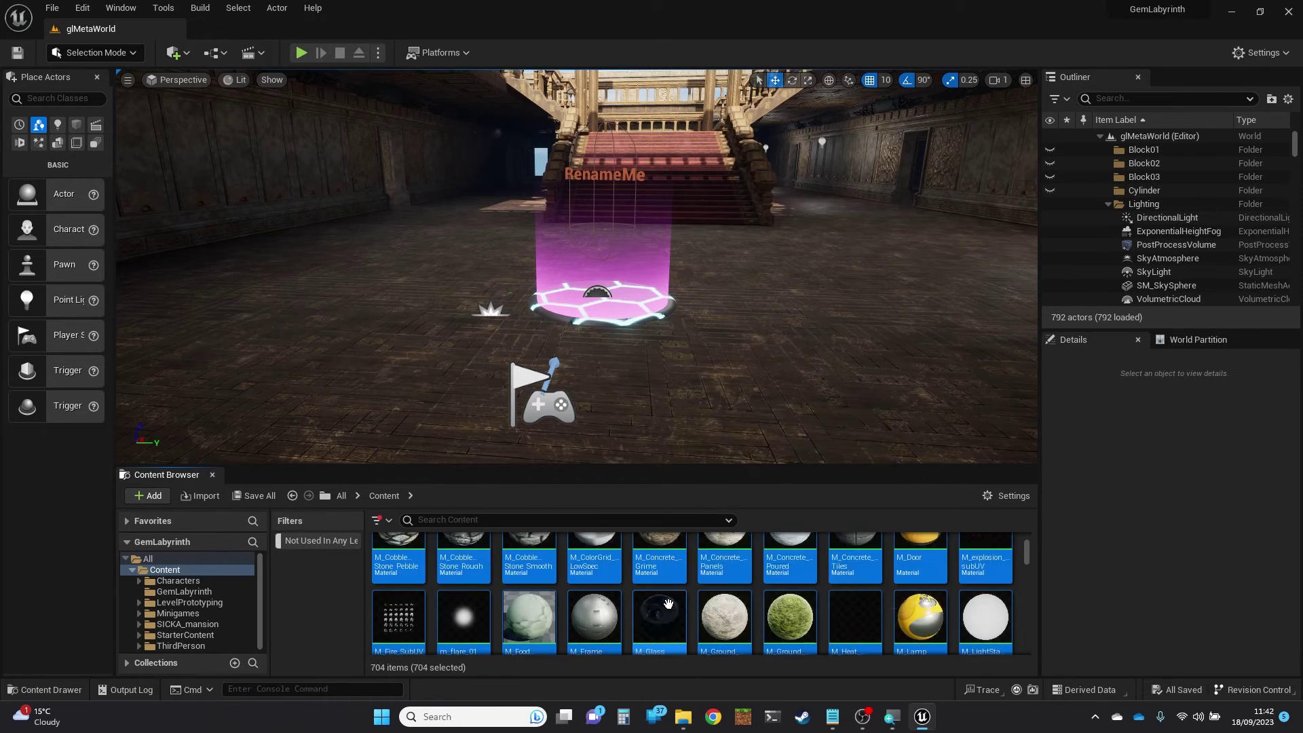
{"action": "scroll", "coordinate": [668, 603], "scroll_direction": "down", "scroll_amount": 1}
{"action": "right_click", "coordinate": [591, 565]}
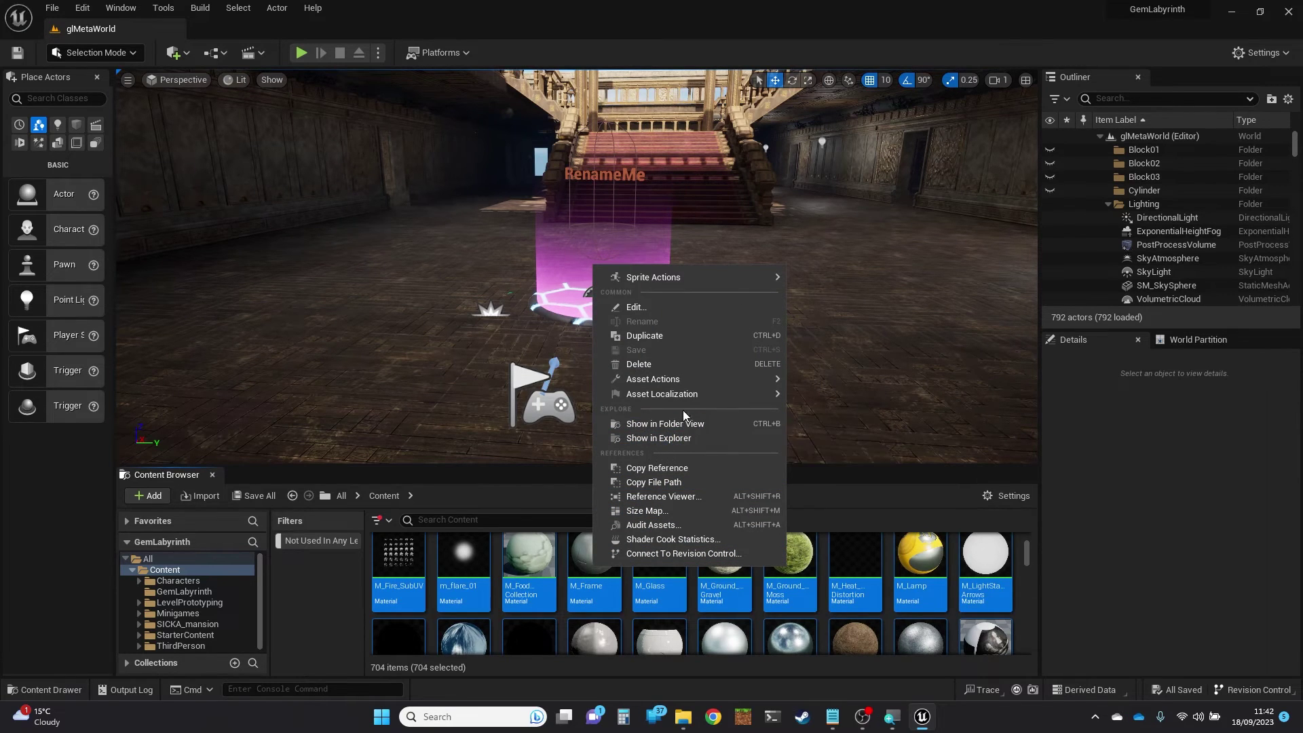
{"action": "left_click", "coordinate": [658, 368]}
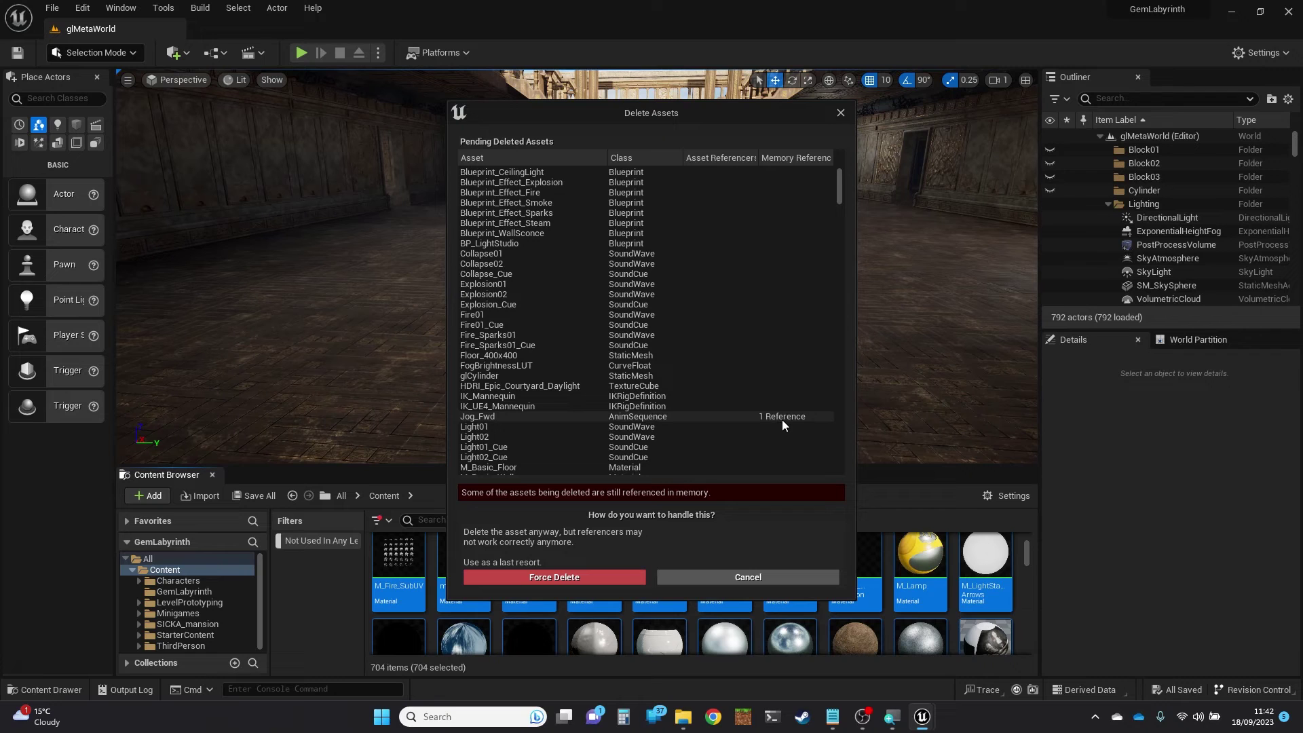
Review the pending deleted assets for remaining memory references and force delete them all
{"action": "scroll", "coordinate": [782, 379], "scroll_direction": "down", "scroll_amount": 15}
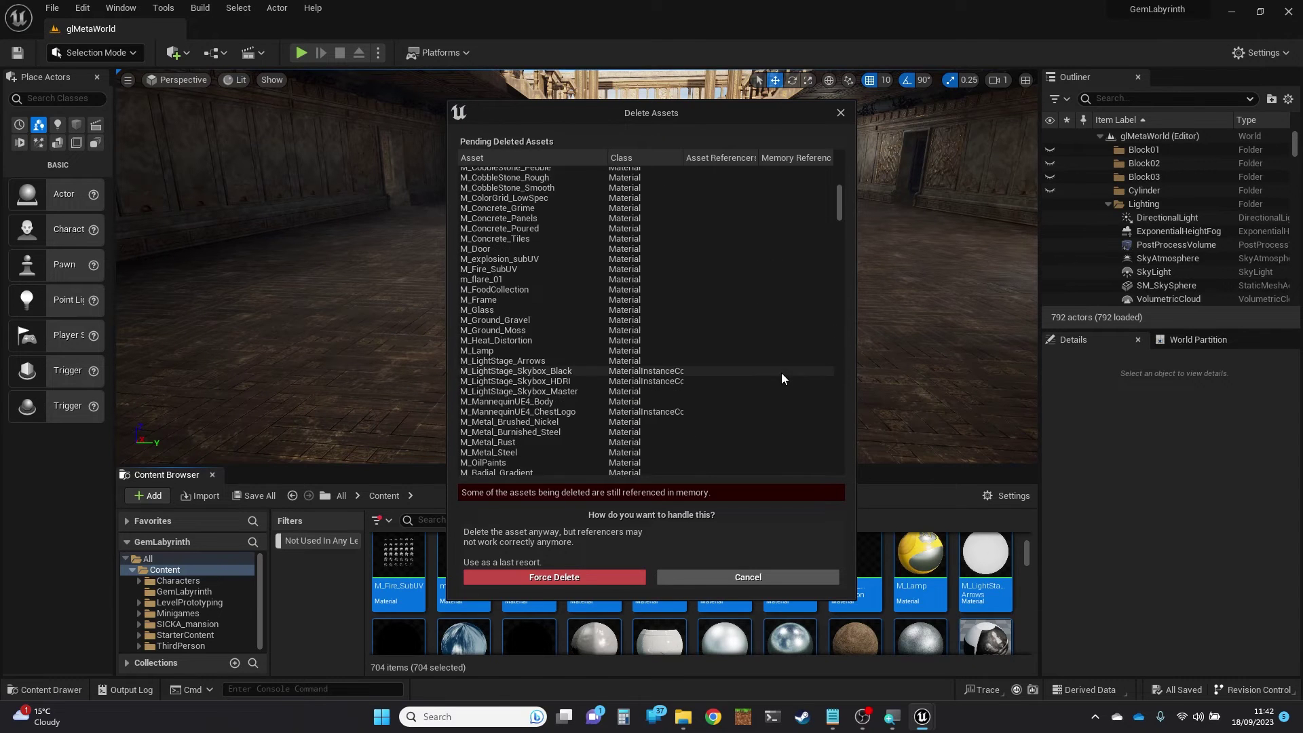
{"action": "scroll", "coordinate": [780, 374], "scroll_direction": "down", "scroll_amount": 10}
{"action": "mouse_move", "coordinate": [838, 224]}
{"action": "left_mouse_down"}
{"action": "mouse_move", "coordinate": [840, 282]}
{"action": "mouse_move", "coordinate": [849, 243]}
{"action": "left_mouse_up"}
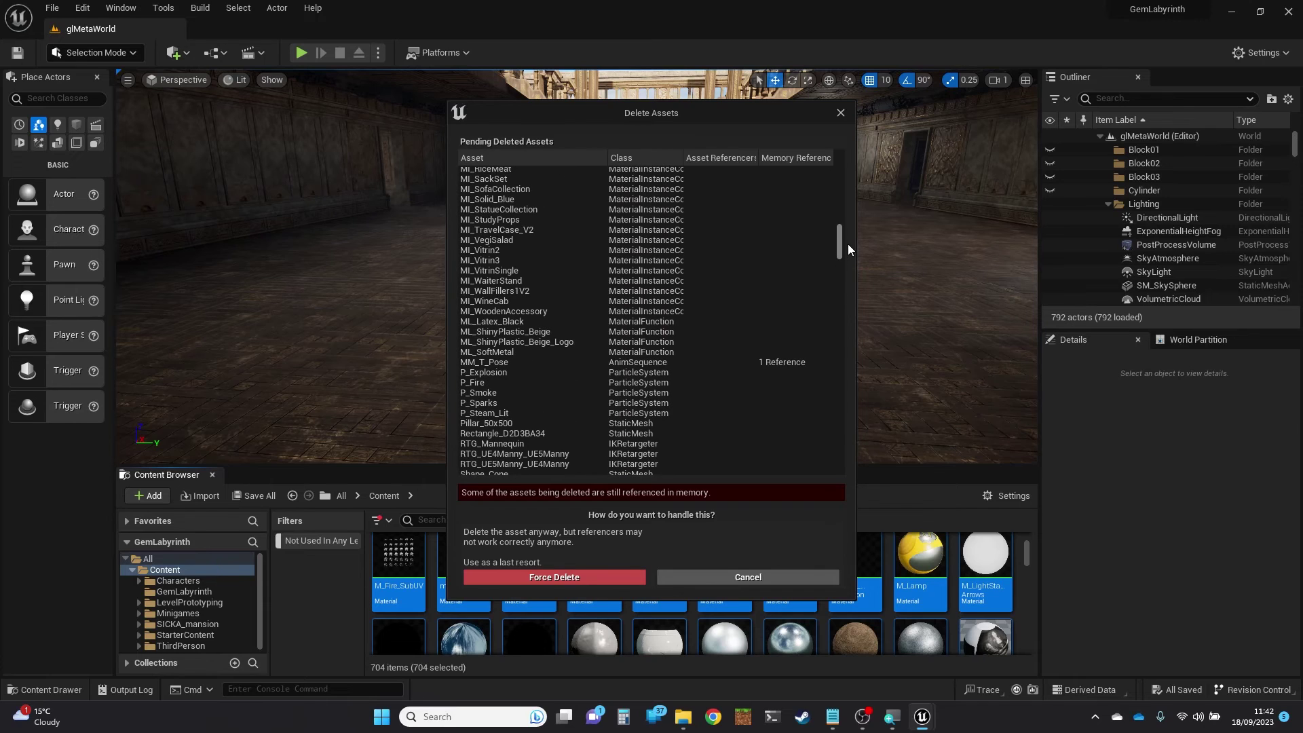
{"action": "left_click_drag", "start_coordinate": [849, 243], "coordinate": [845, 161]}
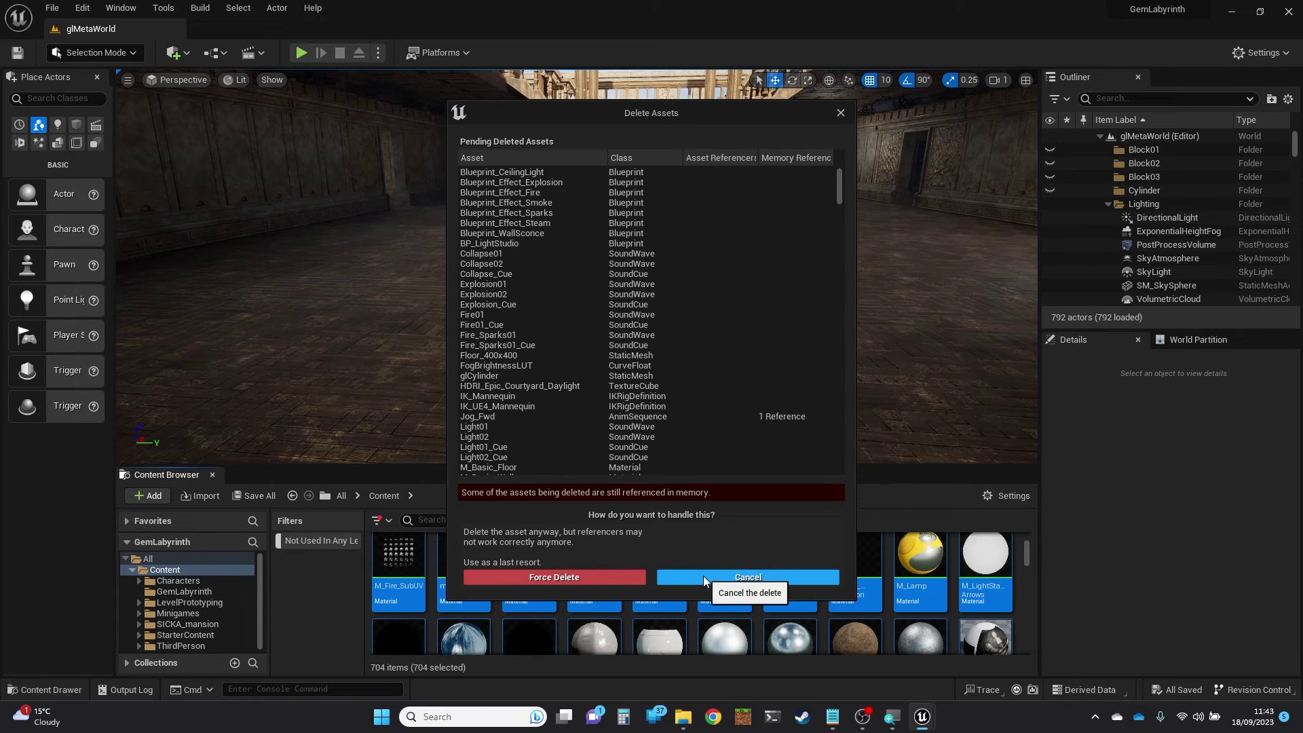
{"action": "left_click", "coordinate": [613, 577]}
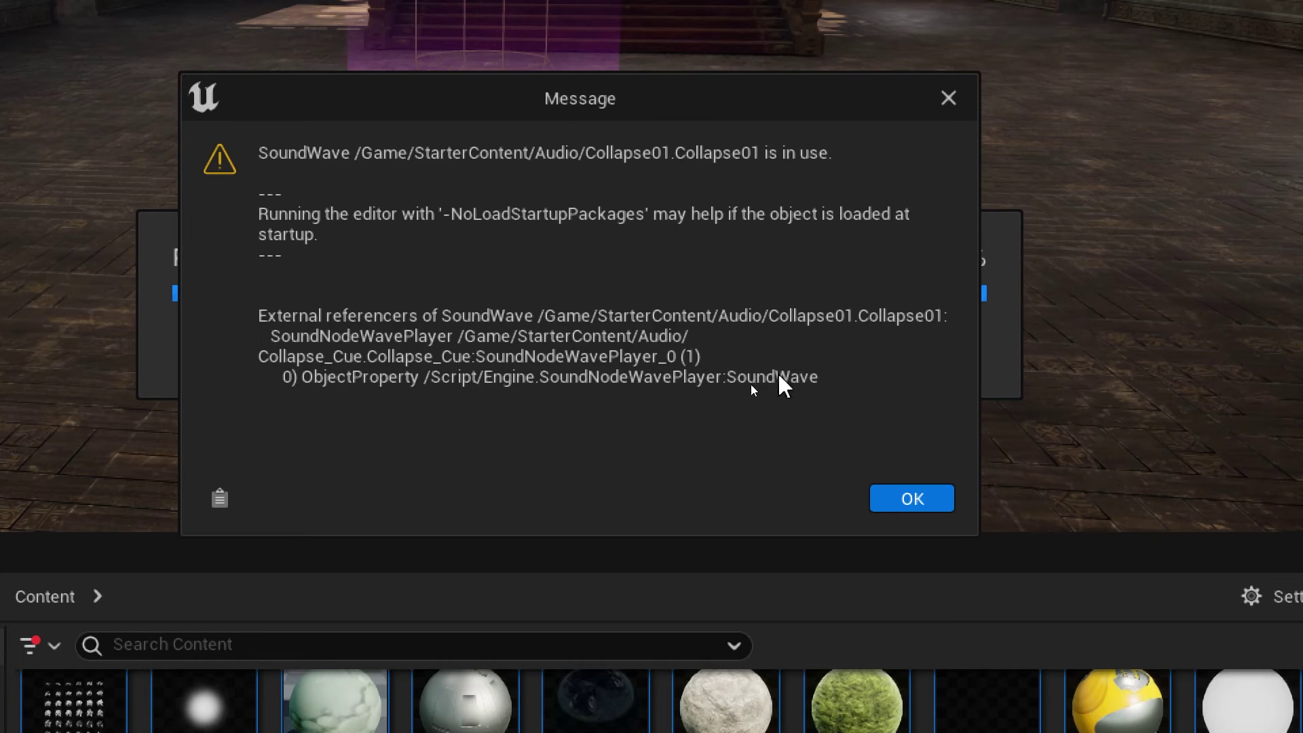
Acknowledge each in-use message about the StarterContent sound waves so the asset deletion can finish
{"action": "left_click", "coordinate": [910, 495]}
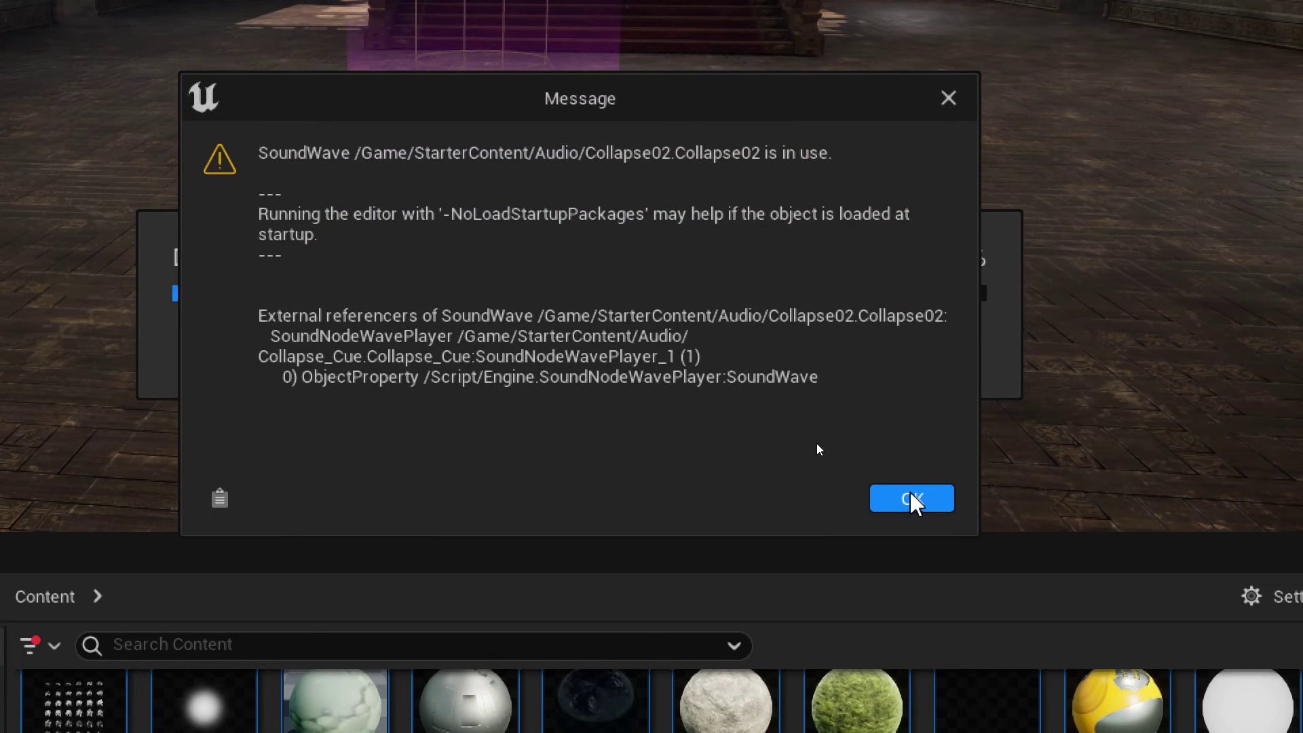
{"action": "left_click", "coordinate": [911, 496]}
{"action": "left_click", "coordinate": [887, 517]}
{"action": "left_click", "coordinate": [888, 514]}
{"action": "left_click", "coordinate": [888, 514]}
{"action": "left_click", "coordinate": [888, 514]}
{"action": "left_click", "coordinate": [888, 514]}
{"action": "left_click", "coordinate": [888, 514]}
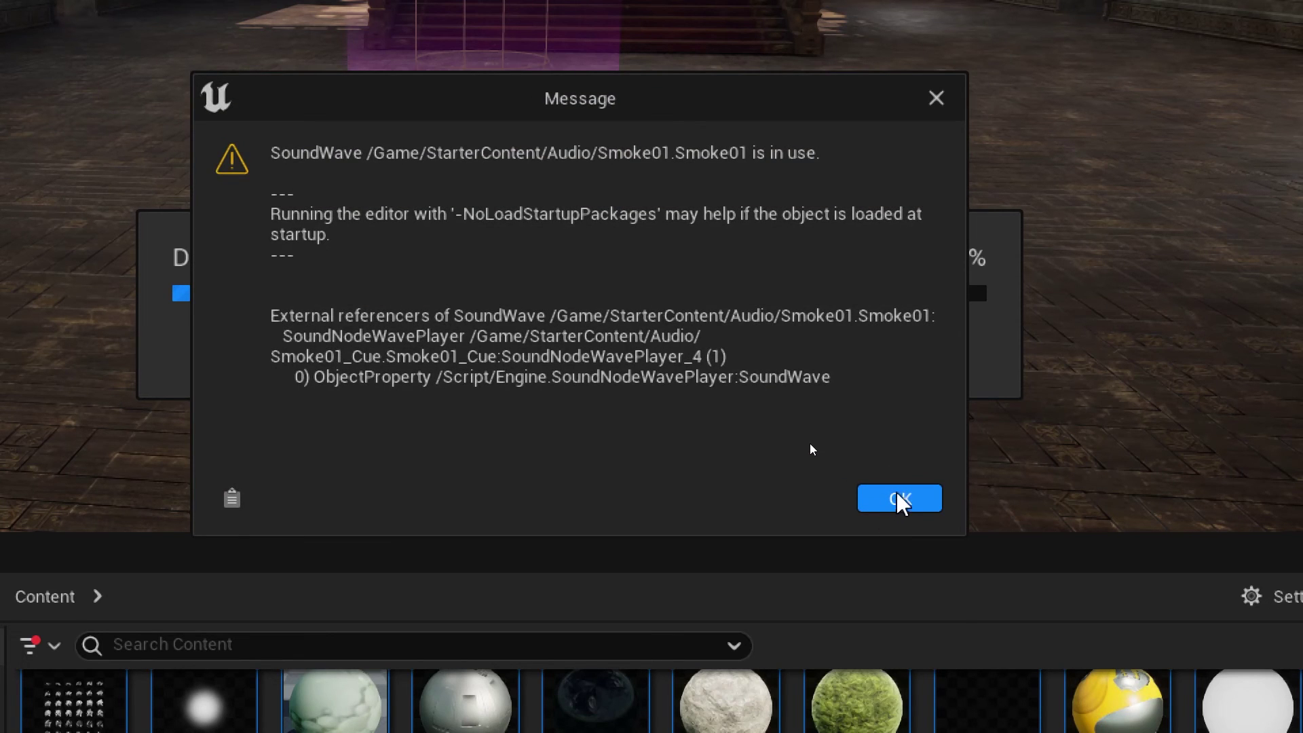
{"action": "left_click", "coordinate": [897, 497]}
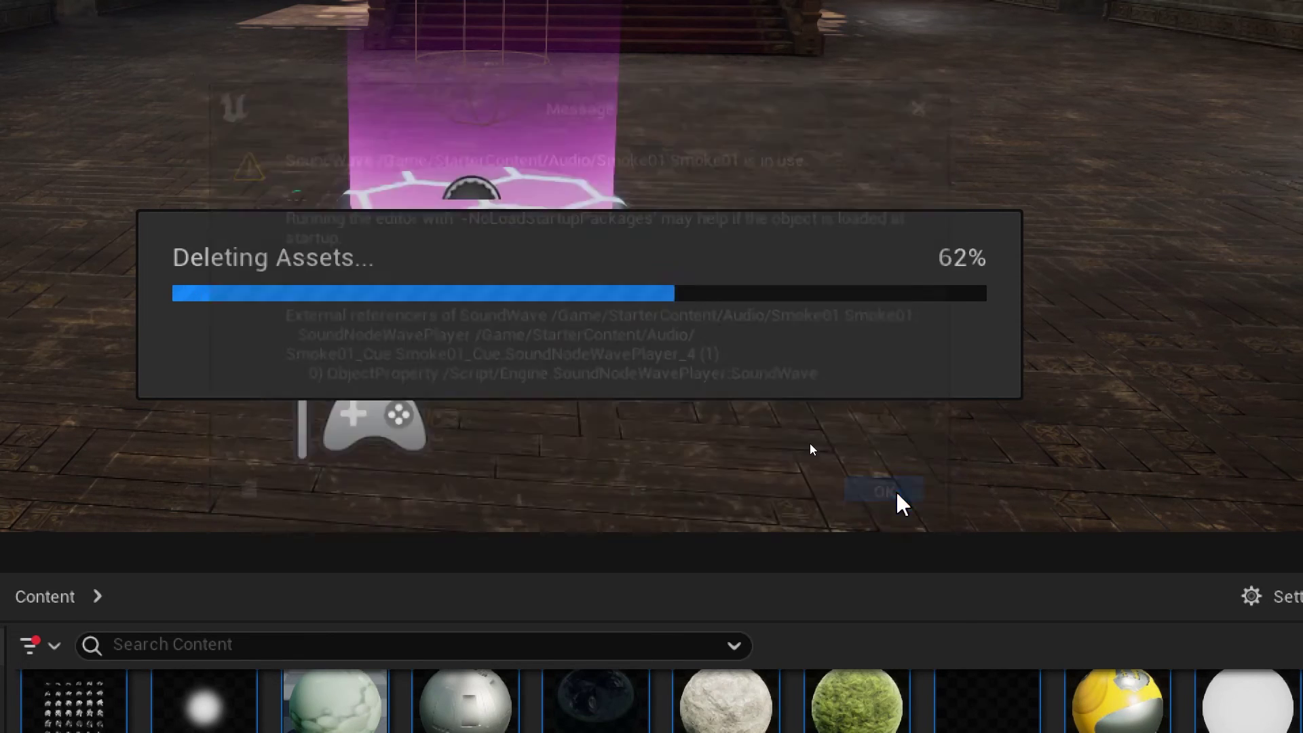
{"action": "left_click", "coordinate": [895, 519]}
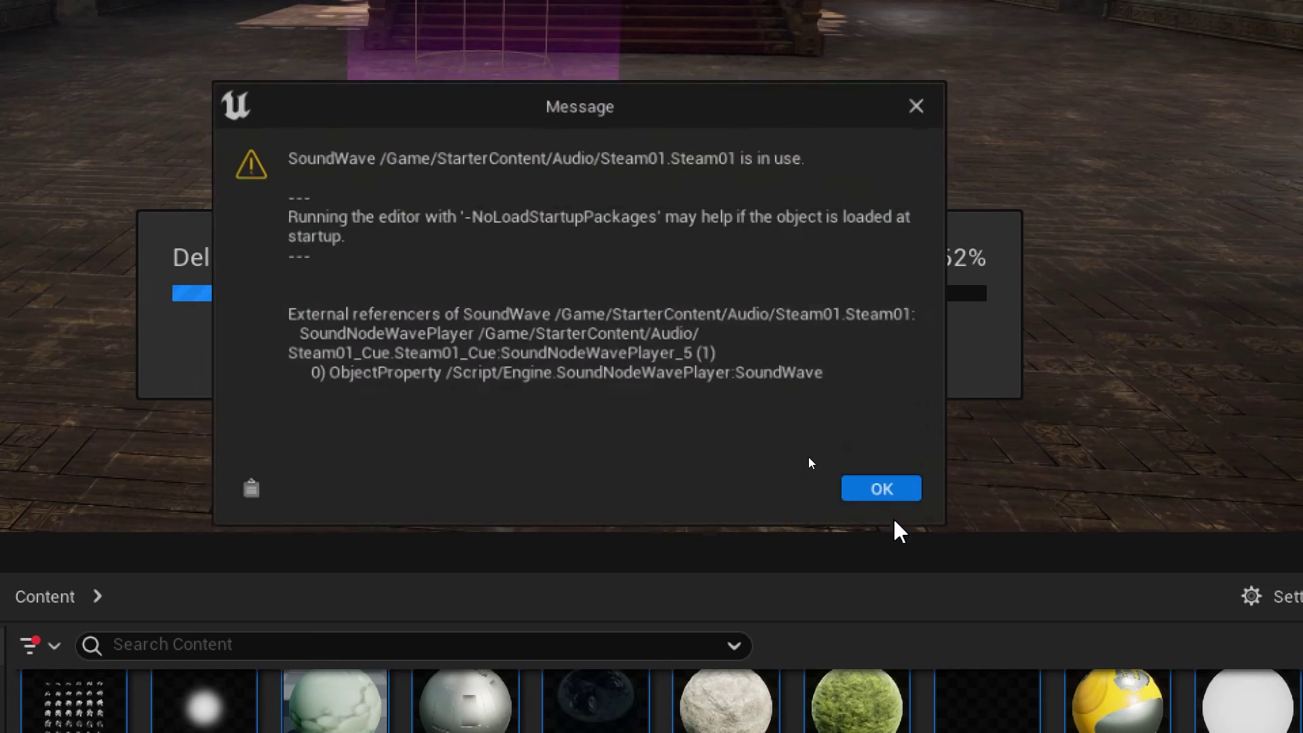
{"action": "left_click", "coordinate": [913, 498]}
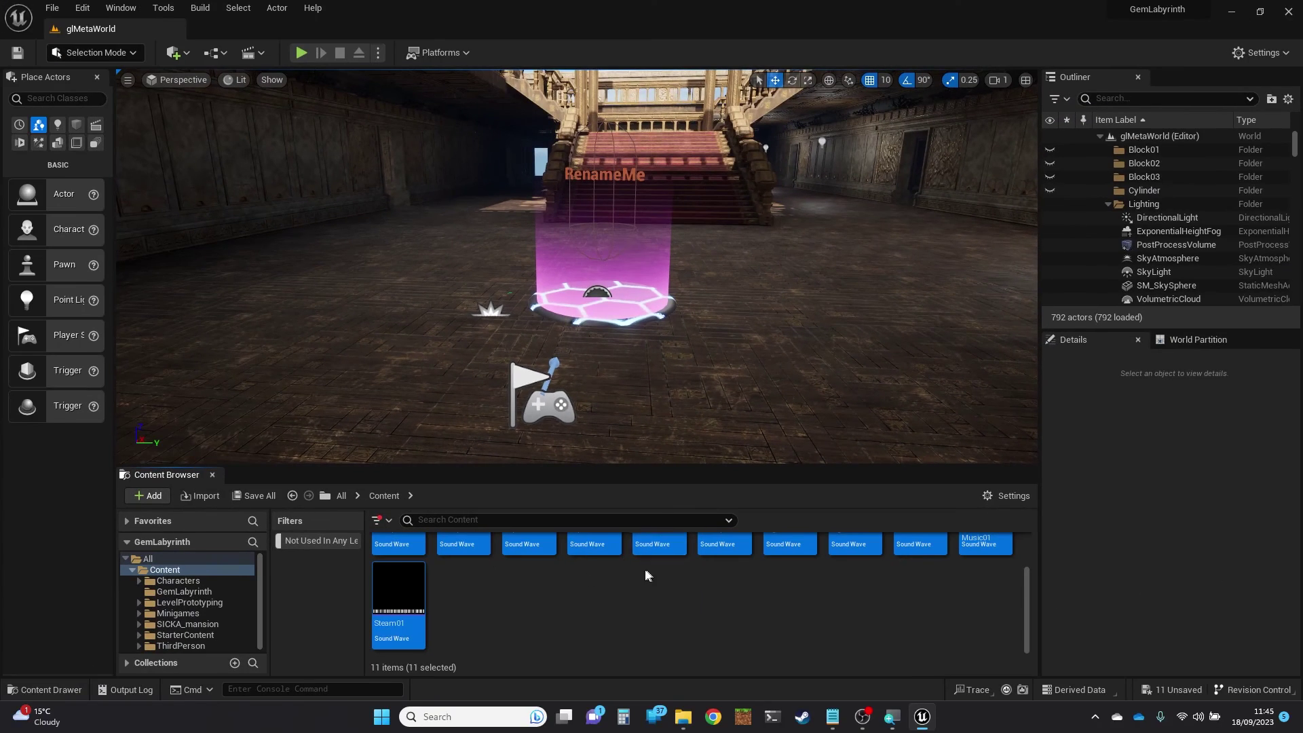
Delete the remaining selected StarterContent sound waves, including Collapse01, Explosion01, Starter_Music01 and Steam01
{"action": "scroll", "coordinate": [451, 602], "scroll_direction": "up", "scroll_amount": 1}
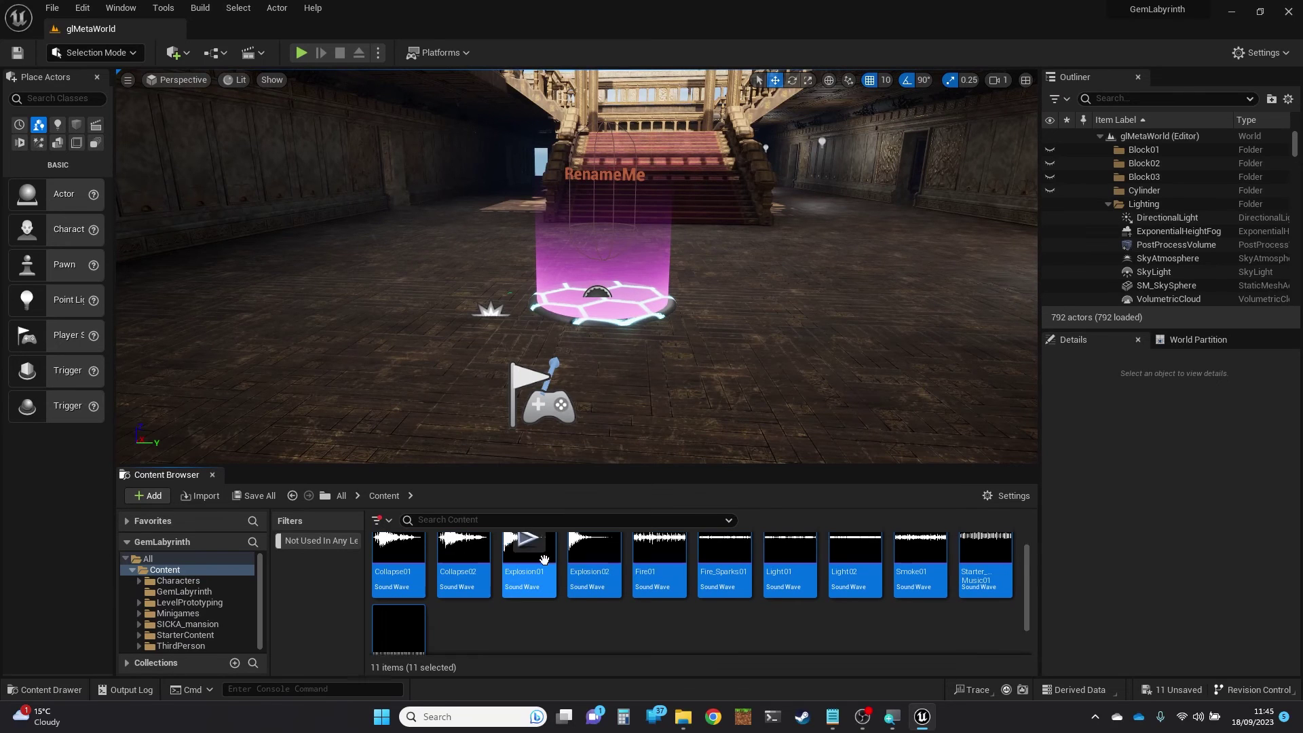
{"action": "scroll", "coordinate": [552, 606], "scroll_direction": "down", "scroll_amount": 1}
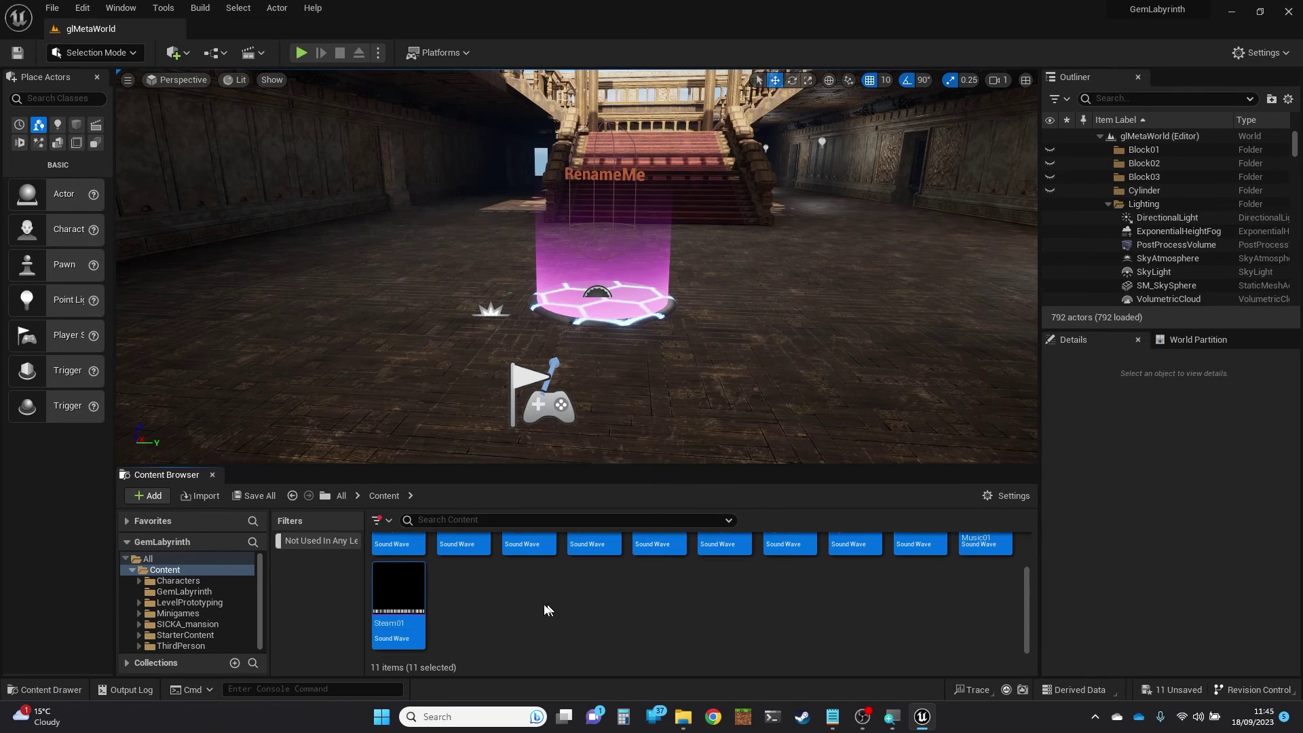
{"action": "scroll", "coordinate": [511, 604], "scroll_direction": "up", "scroll_amount": 1}
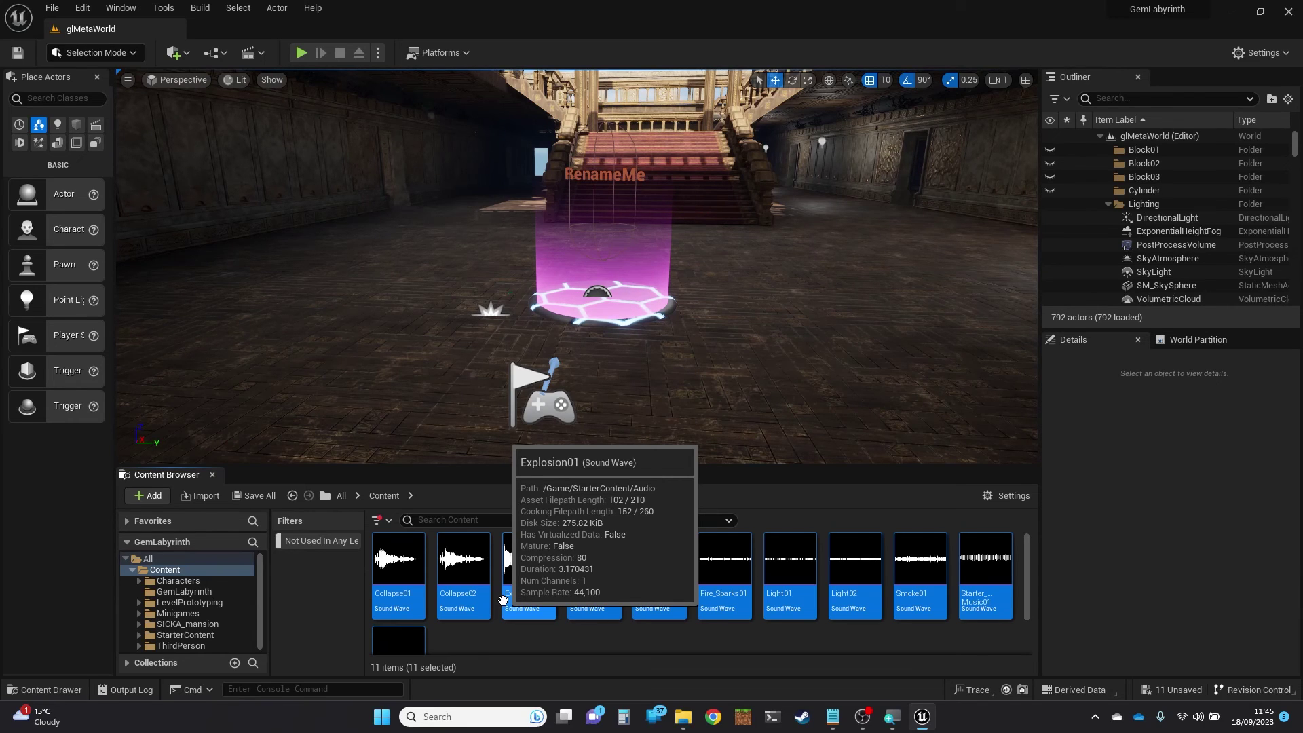
{"action": "scroll", "coordinate": [503, 600], "scroll_direction": "down", "scroll_amount": 2}
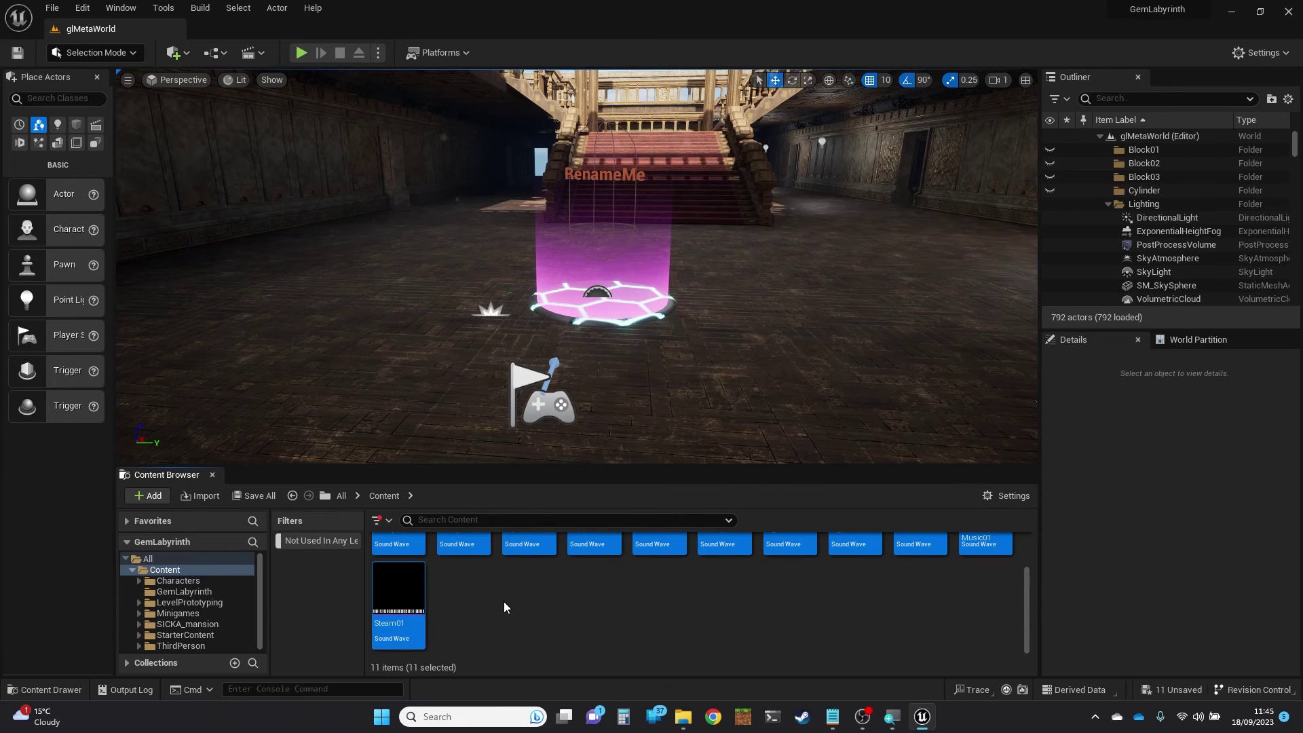
{"action": "scroll", "coordinate": [503, 602], "scroll_direction": "up", "scroll_amount": 2}
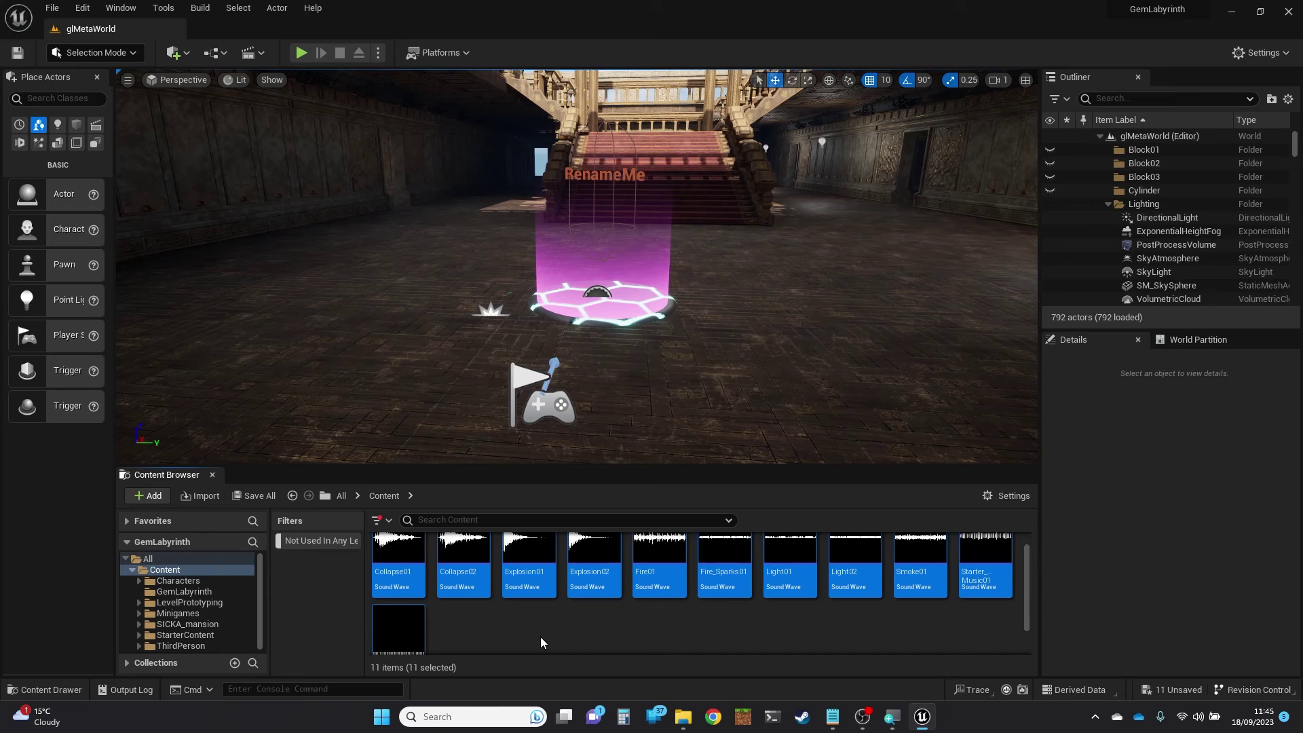
{"action": "key", "text": "Delete"}
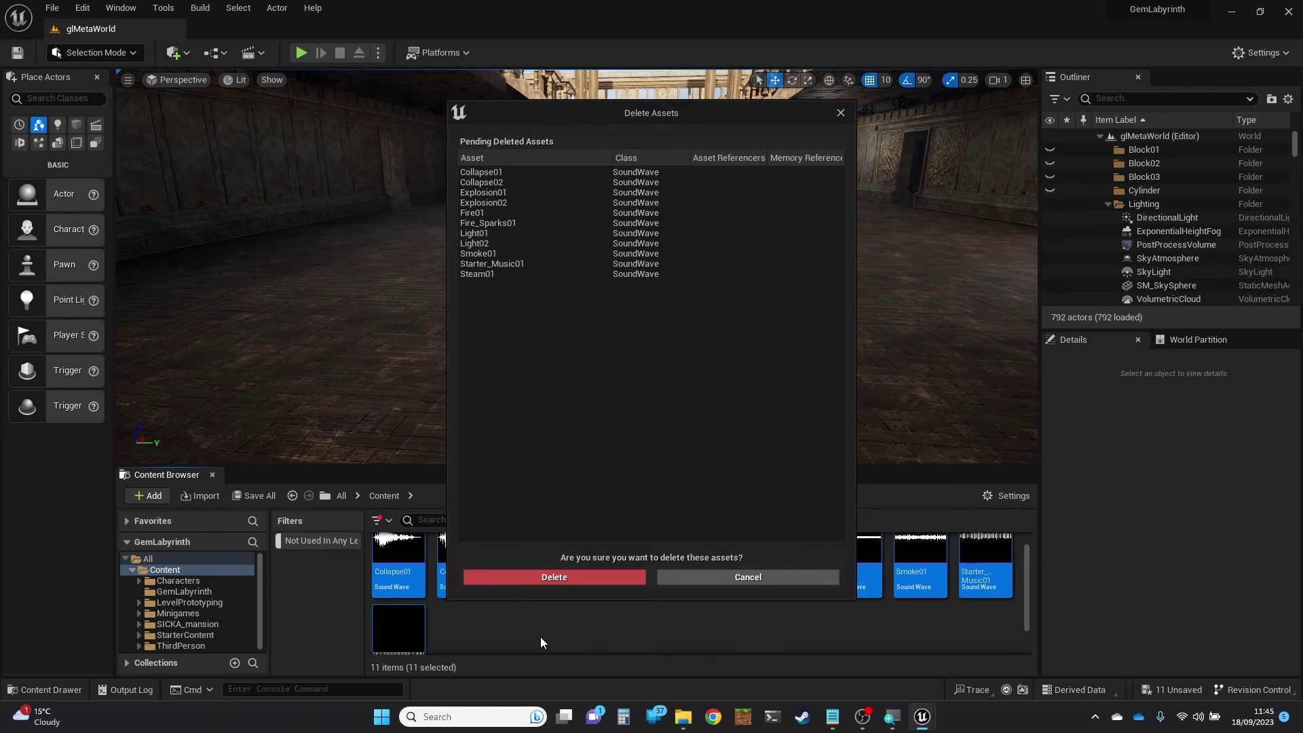
{"action": "left_click", "coordinate": [602, 578]}
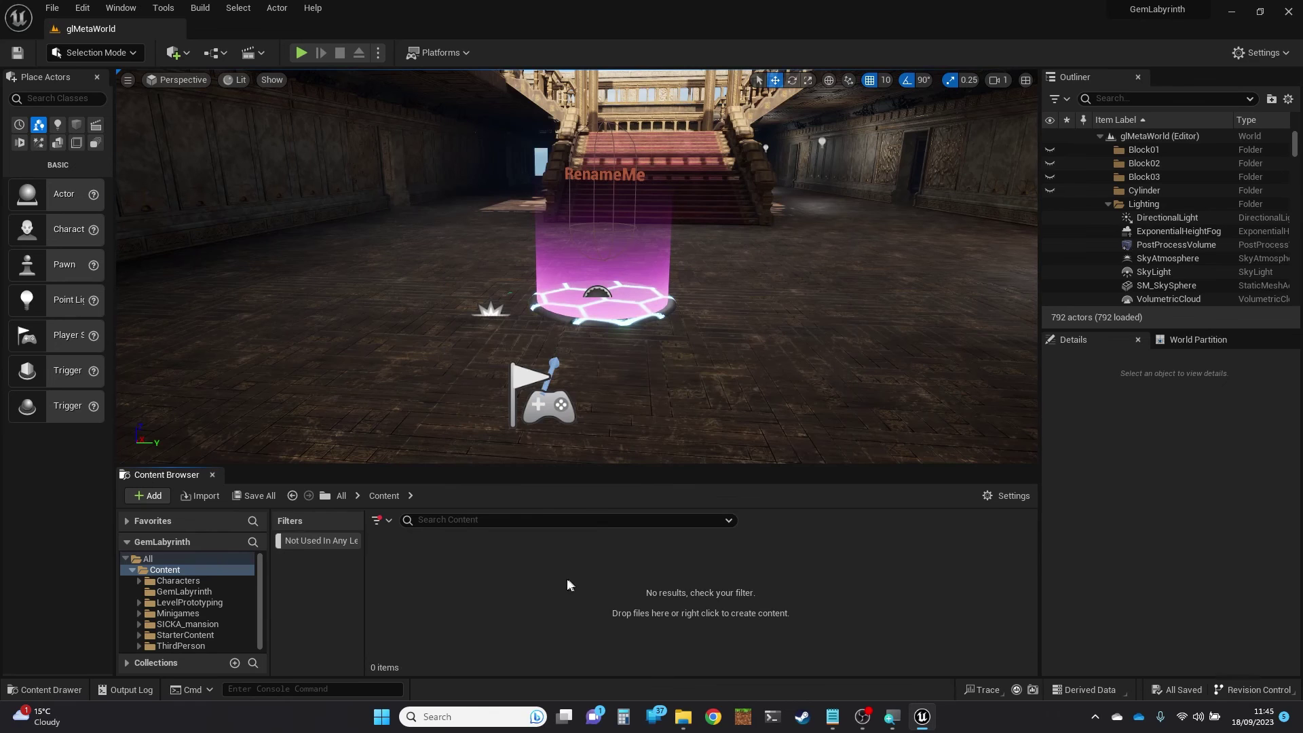
Remove the Not Used In Any Level filter so the project content shows its folders again
{"action": "left_click", "coordinate": [391, 521]}
{"action": "mouse_move", "coordinate": [474, 686]}
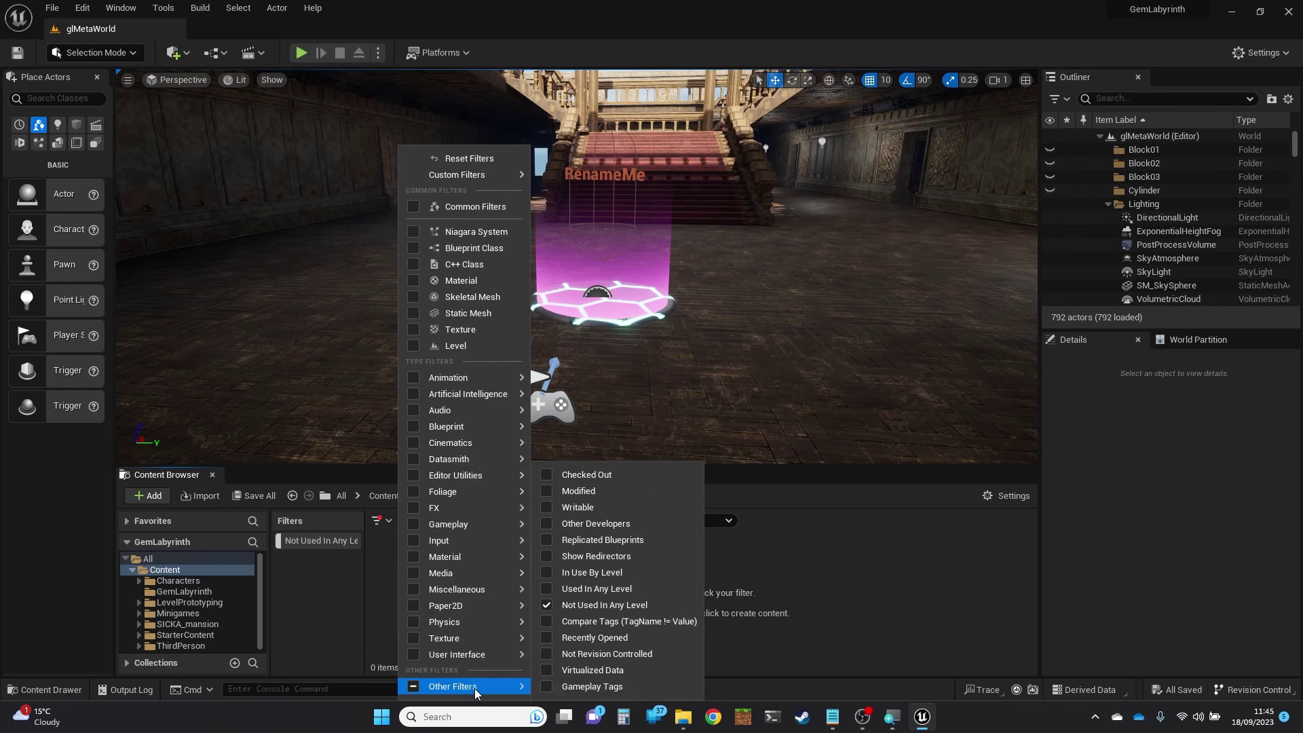
{"action": "left_click", "coordinate": [547, 604]}
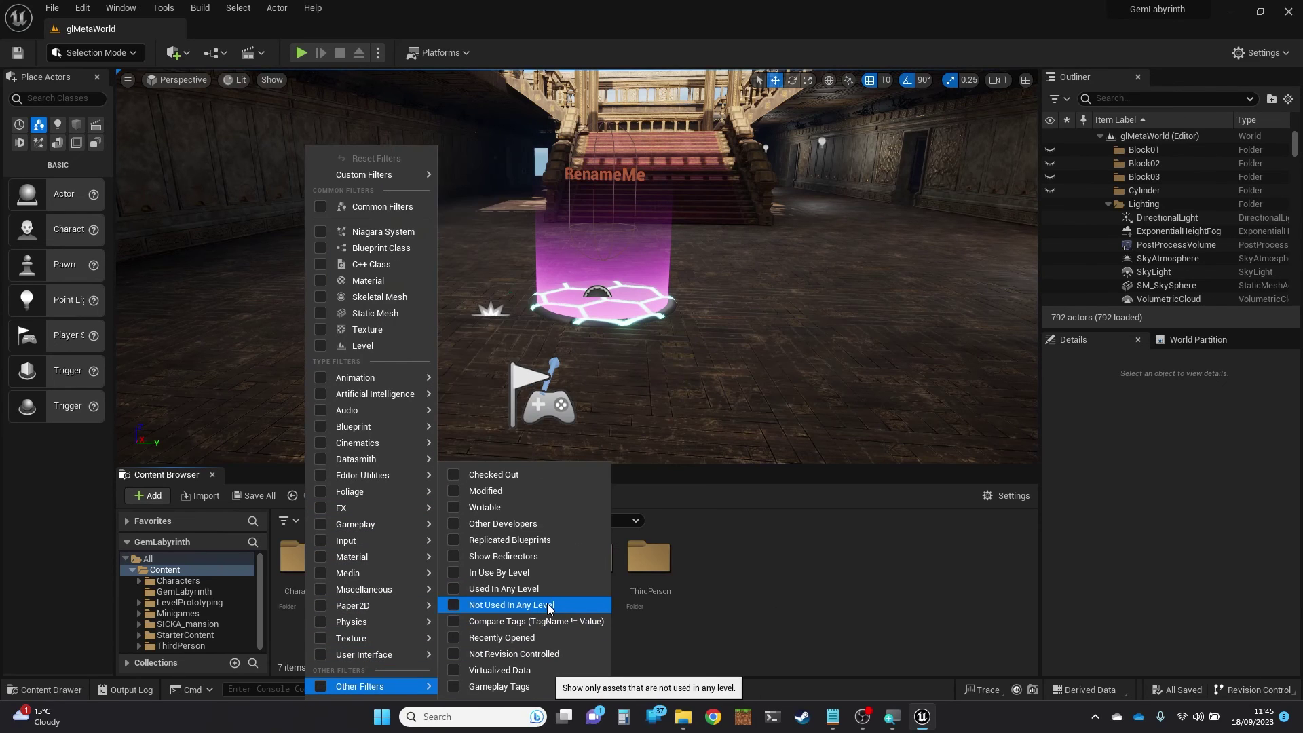
{"action": "left_click", "coordinate": [740, 595]}
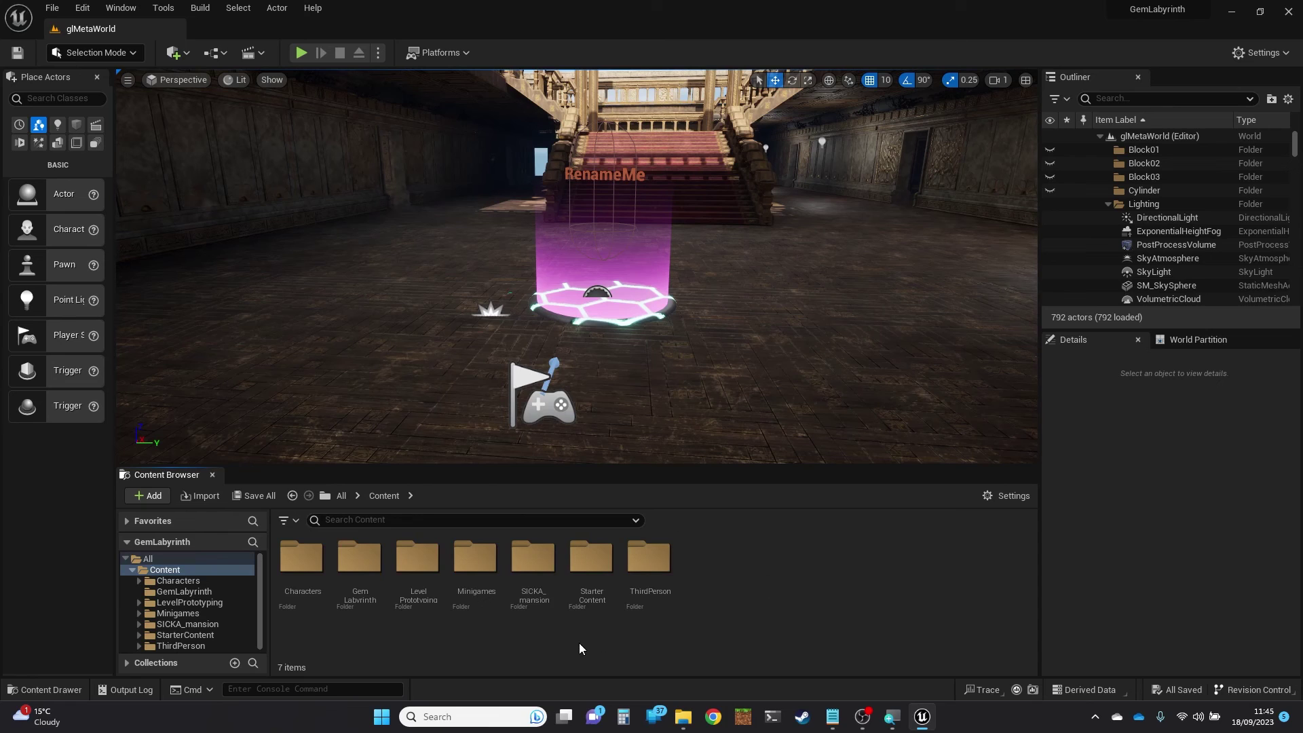
Open the Modular folder inside SICKA_mansion's StaticMeshes folder to inspect the meshes kept in the project
{"action": "double_click", "coordinate": [541, 573]}
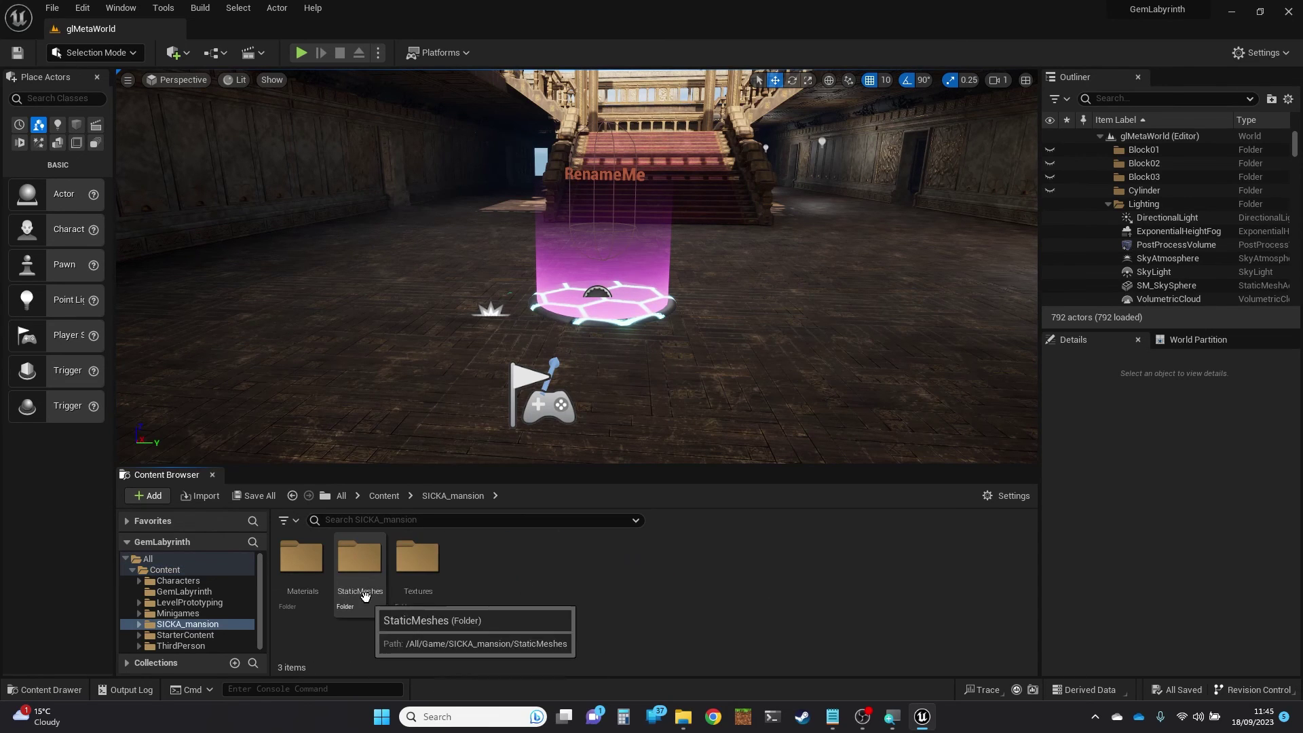
{"action": "double_click", "coordinate": [360, 558]}
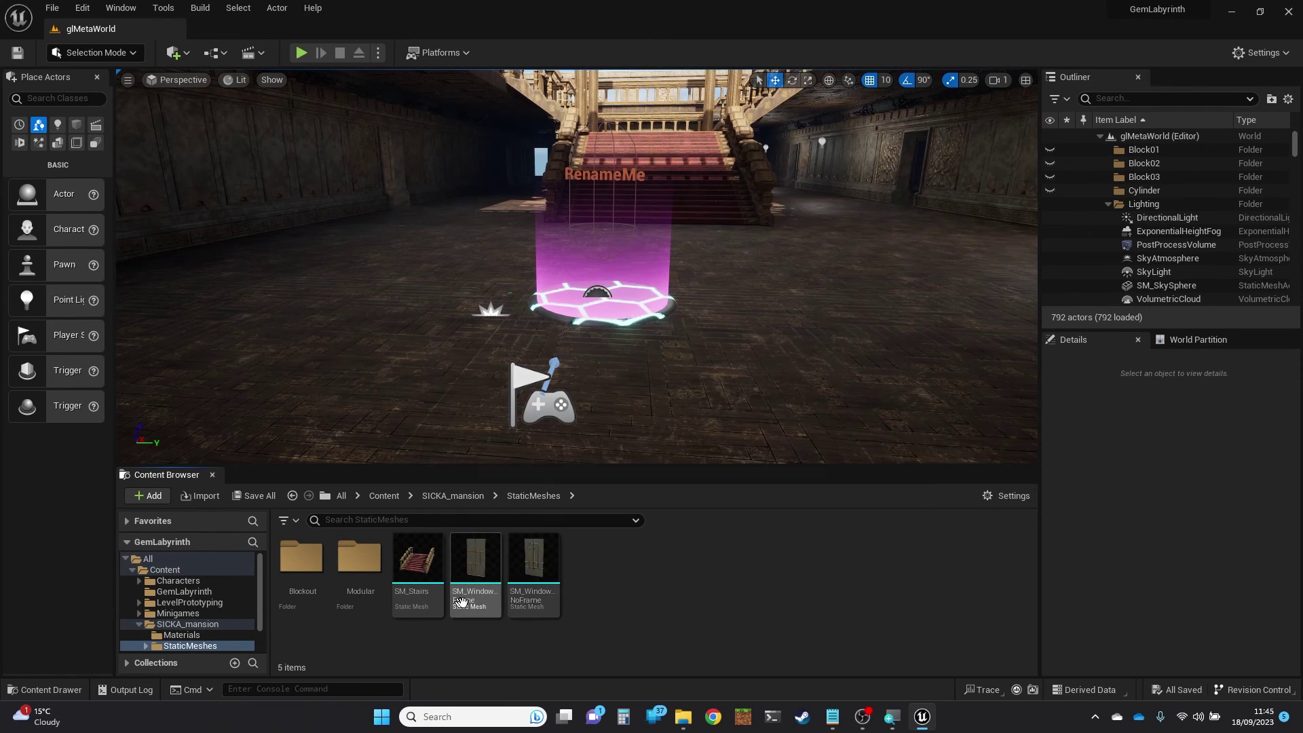
{"action": "double_click", "coordinate": [360, 558]}
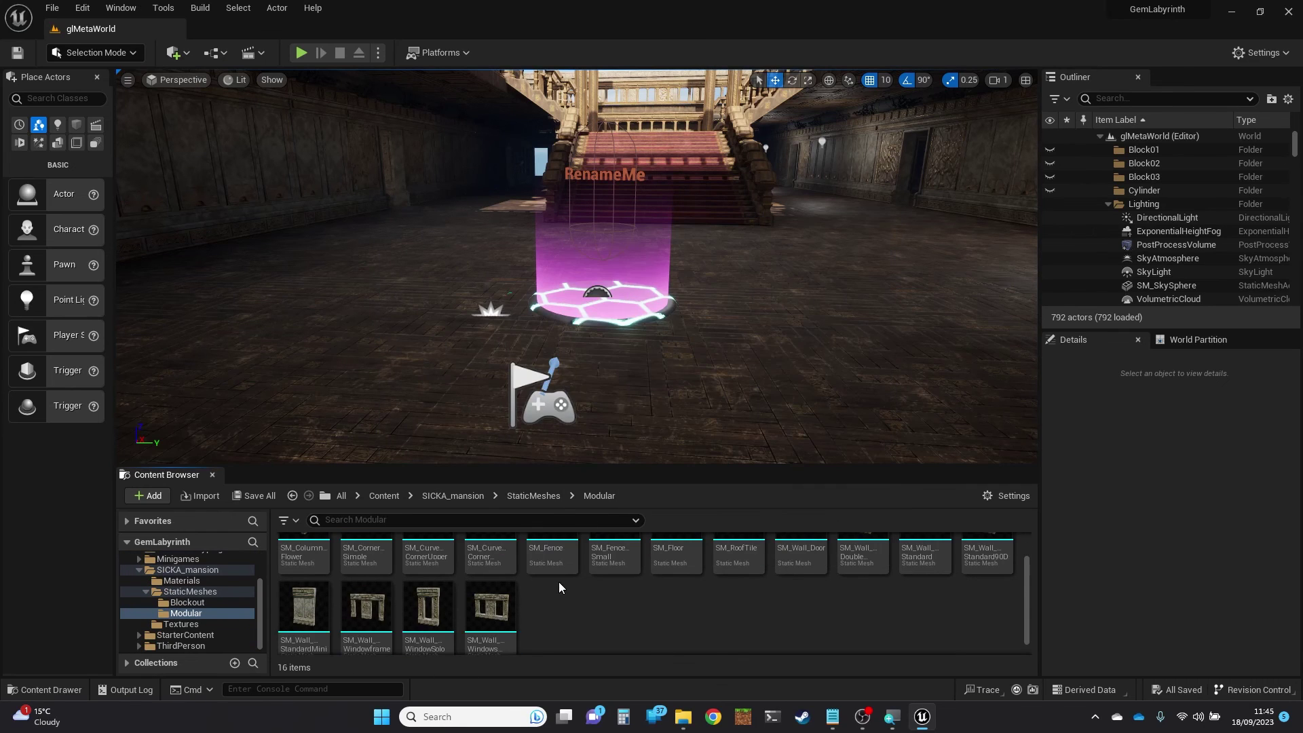